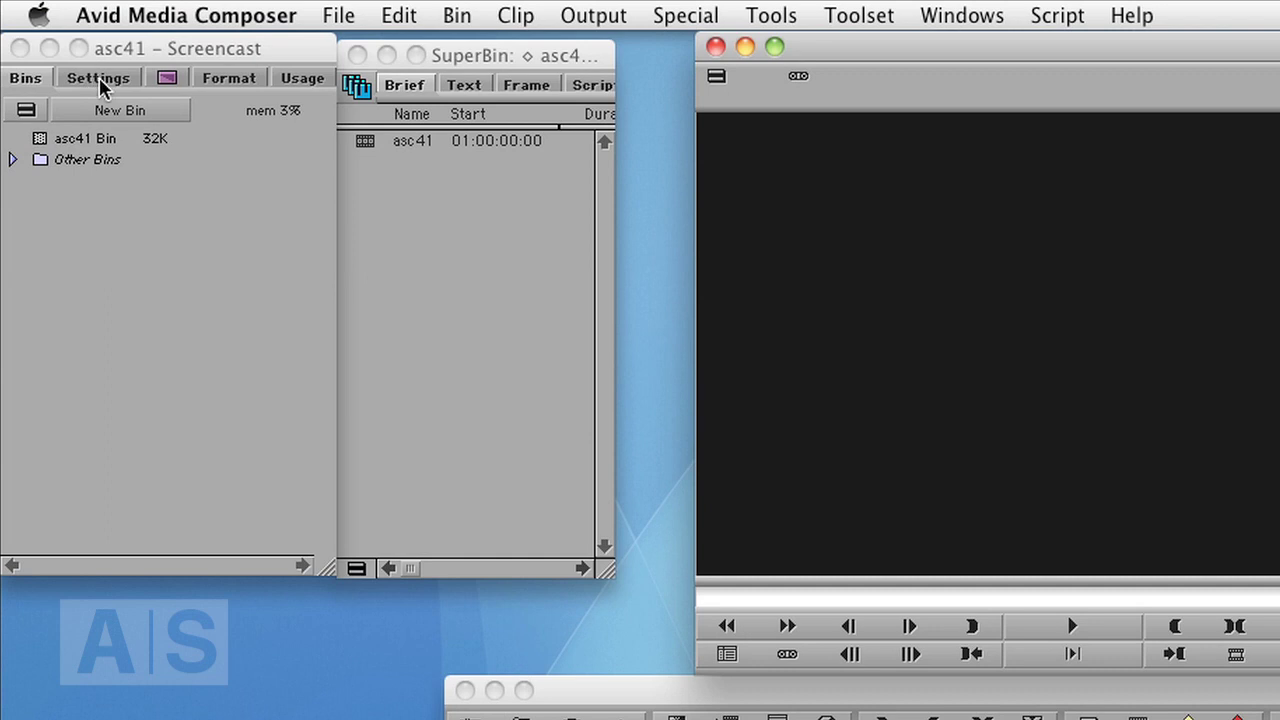
Step: Bring up the project's settings list and examine the Default Pan options in the Audio Settings screenshot in Preview
click(99, 84)
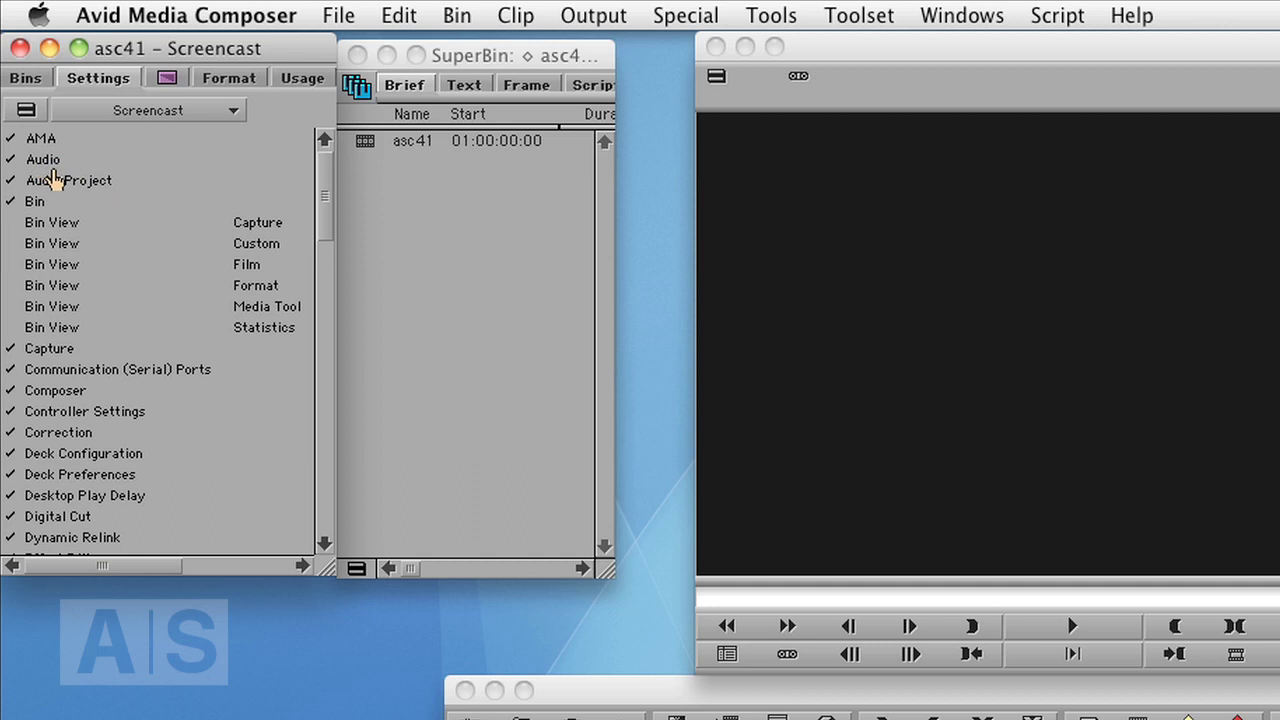
mouse_move(1088, 651)
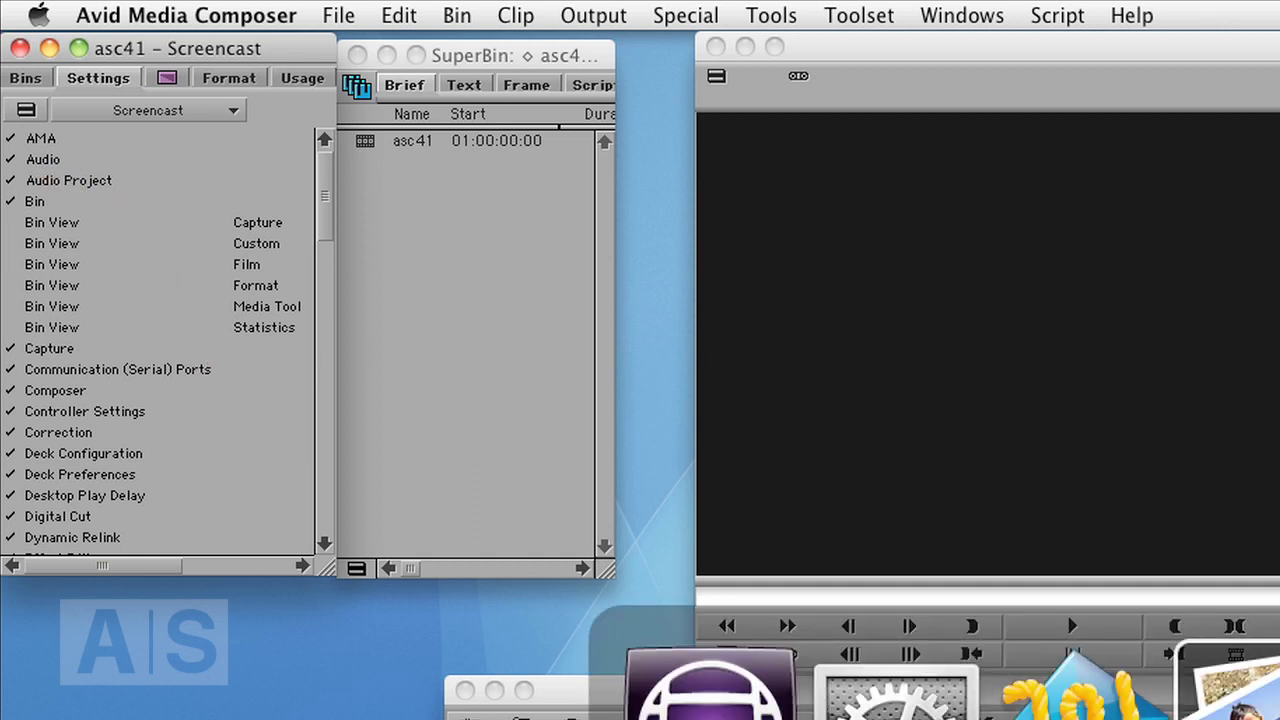
click(1141, 650)
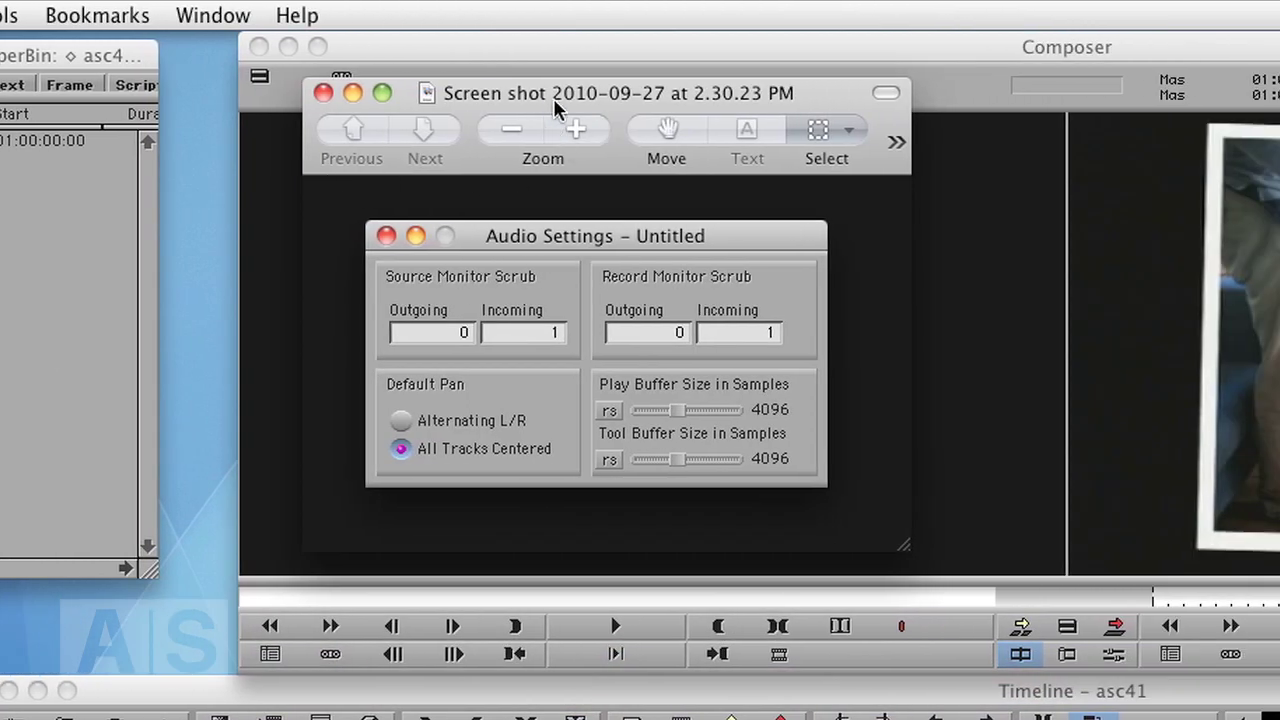
drag(612, 97, 659, 90)
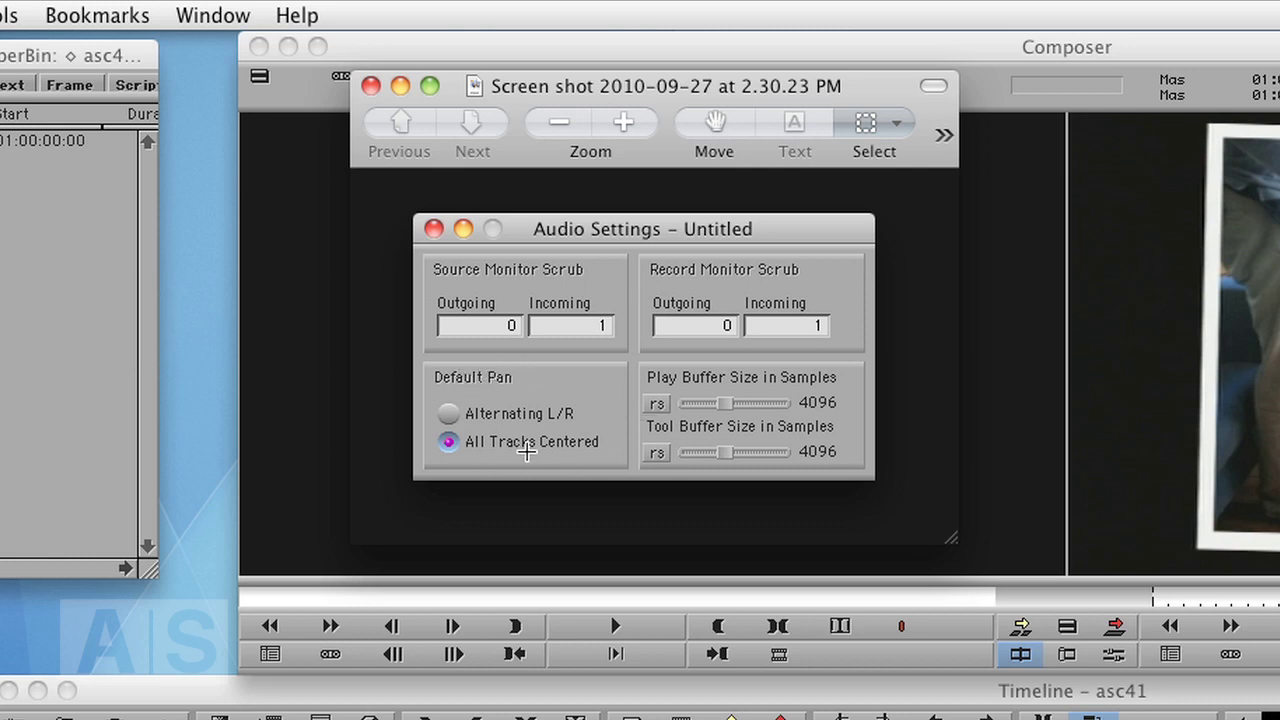
click(446, 443)
key(super+Tab)
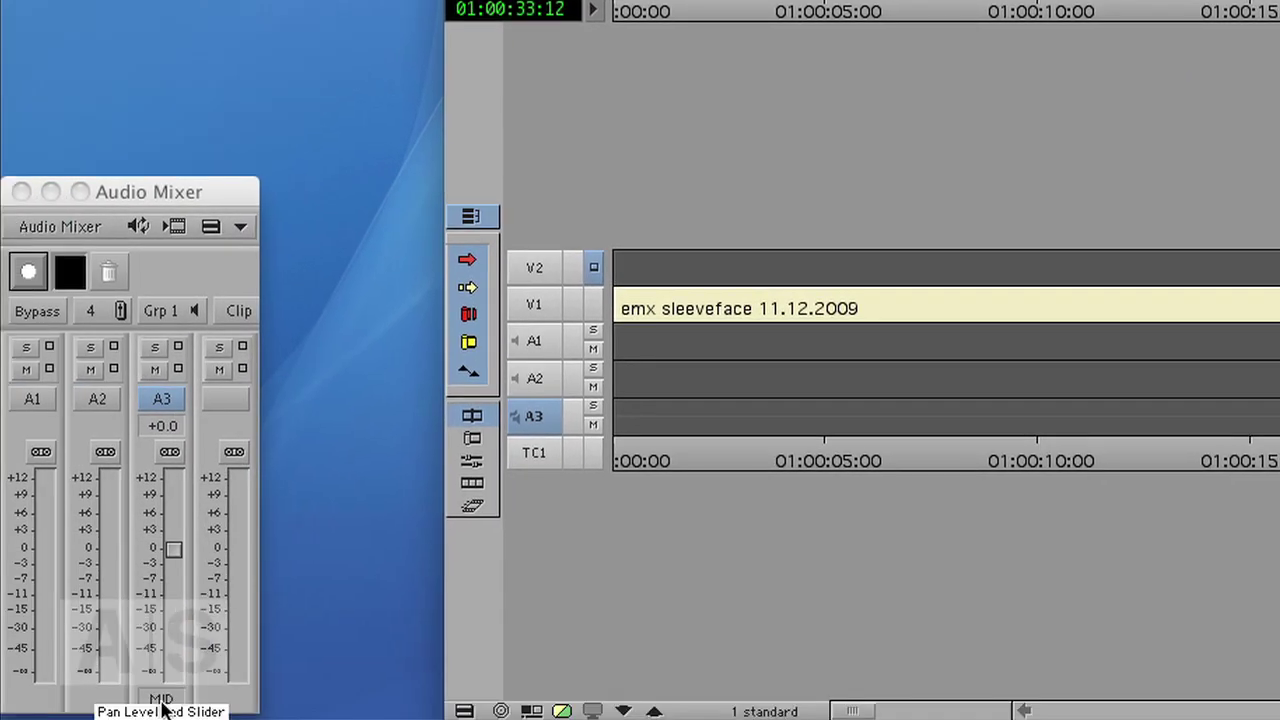
Step: Check the pan control of track A3 in the Audio Mixer and shuttle the sequence backwards
click(161, 698)
mouse_move(161, 700)
mouse_down()
mouse_move(128, 698)
mouse_move(206, 698)
mouse_move(100, 698)
mouse_move(204, 698)
mouse_move(112, 700)
mouse_move(165, 698)
mouse_up()
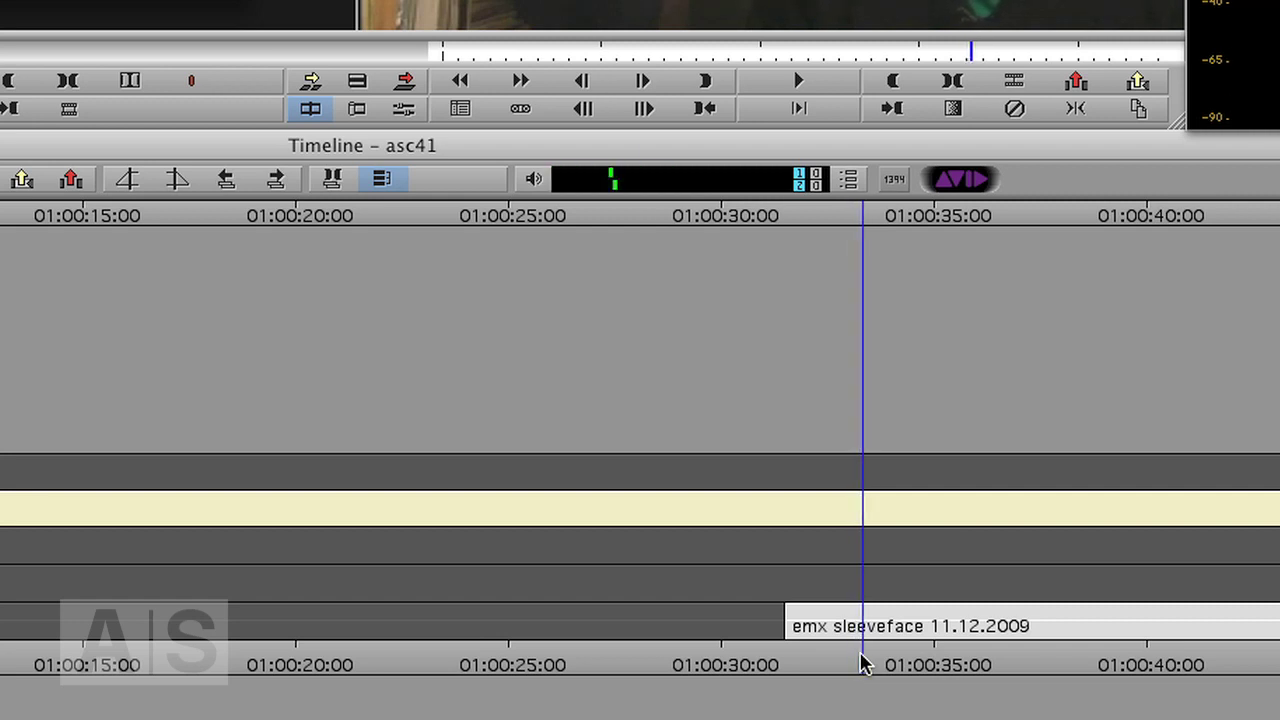
key(j)
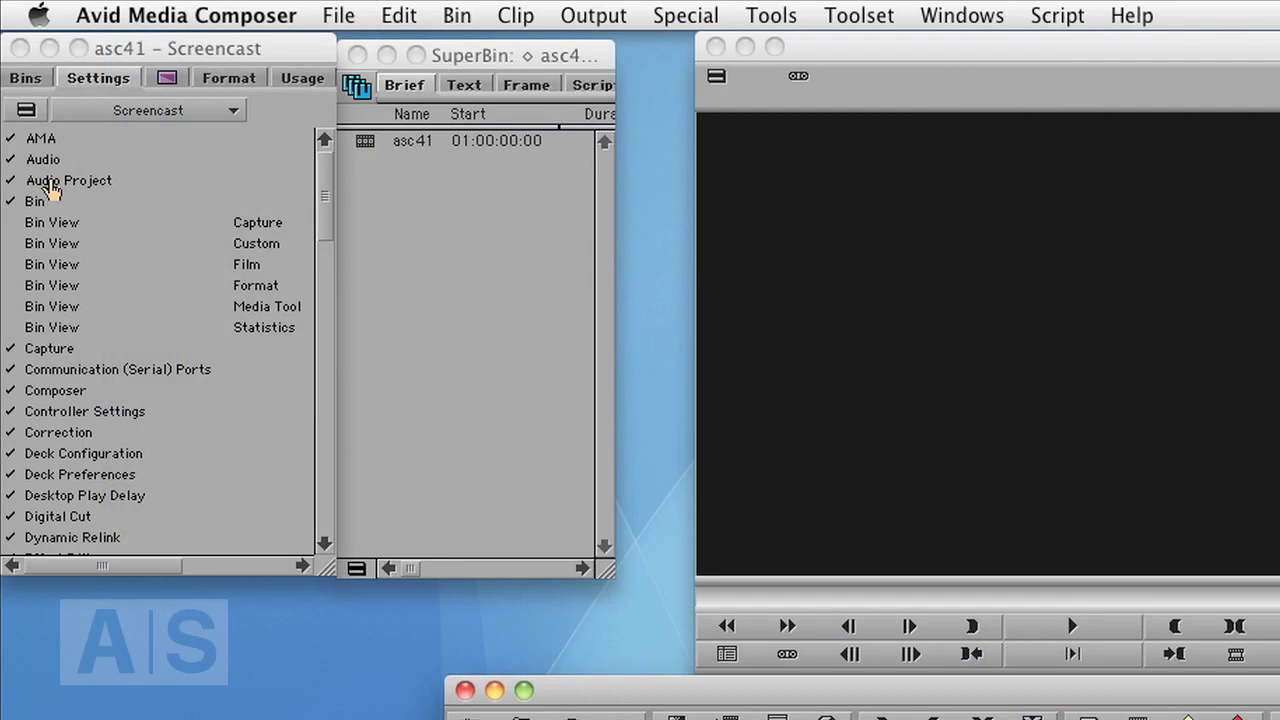
Step: Open the Audio Project settings and review the available Sample Rate and Audio File Format options
double_click(48, 182)
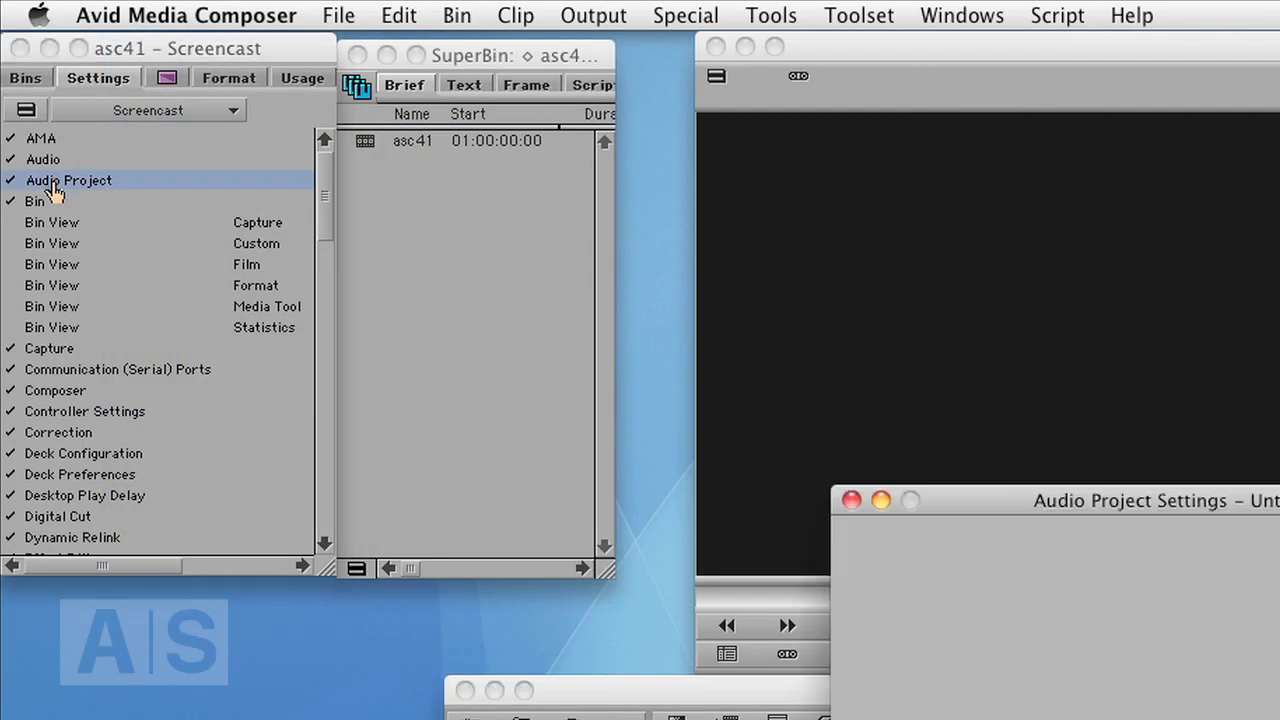
drag(1010, 501, 923, 171)
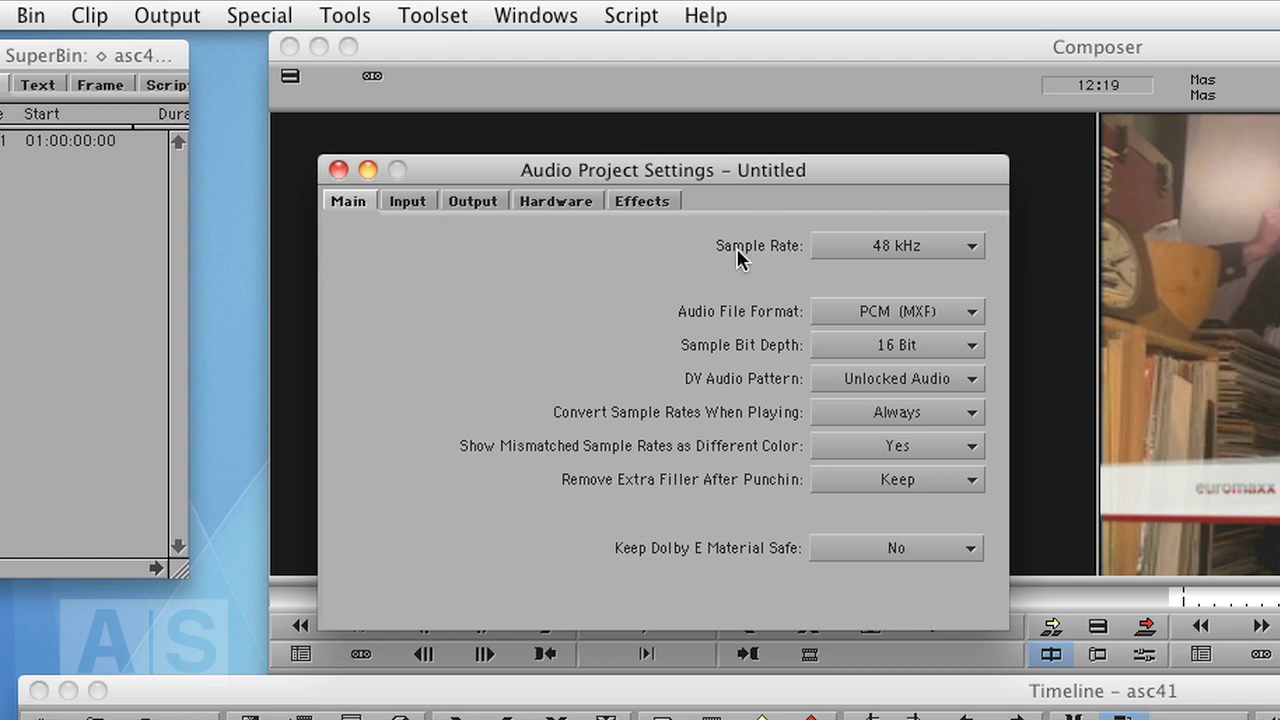
click(888, 245)
click(676, 322)
click(906, 311)
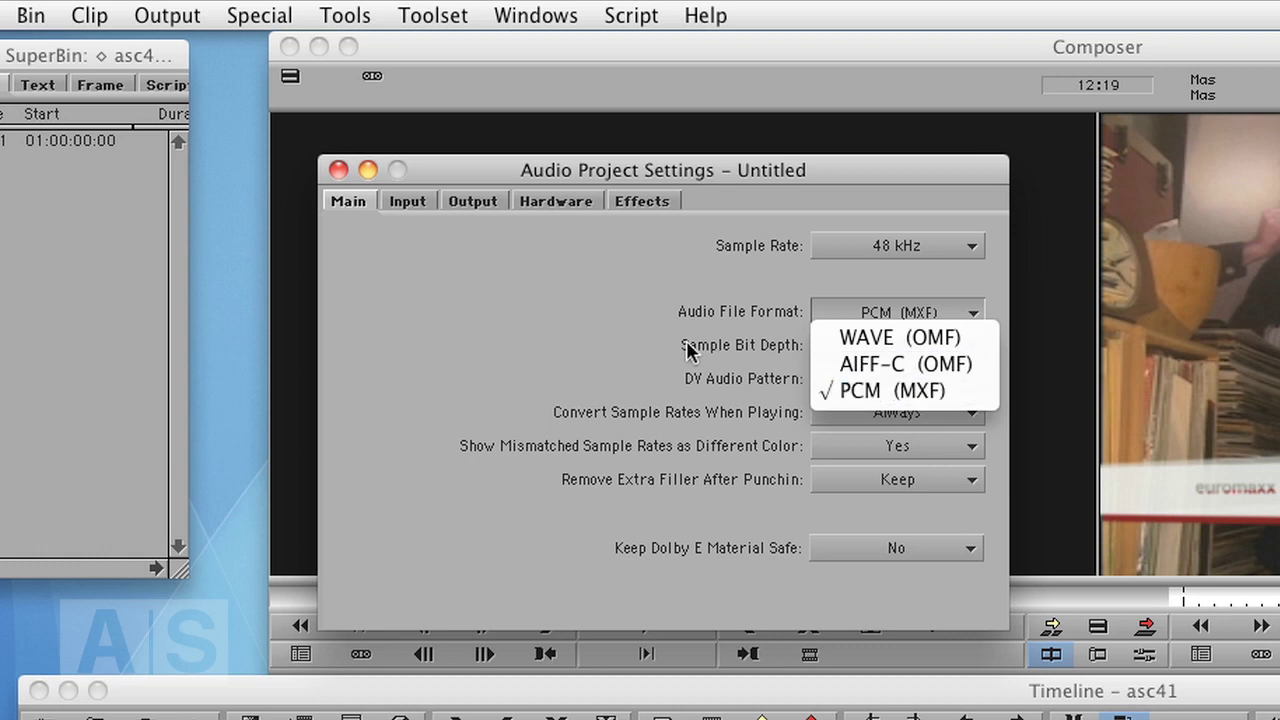
click(622, 353)
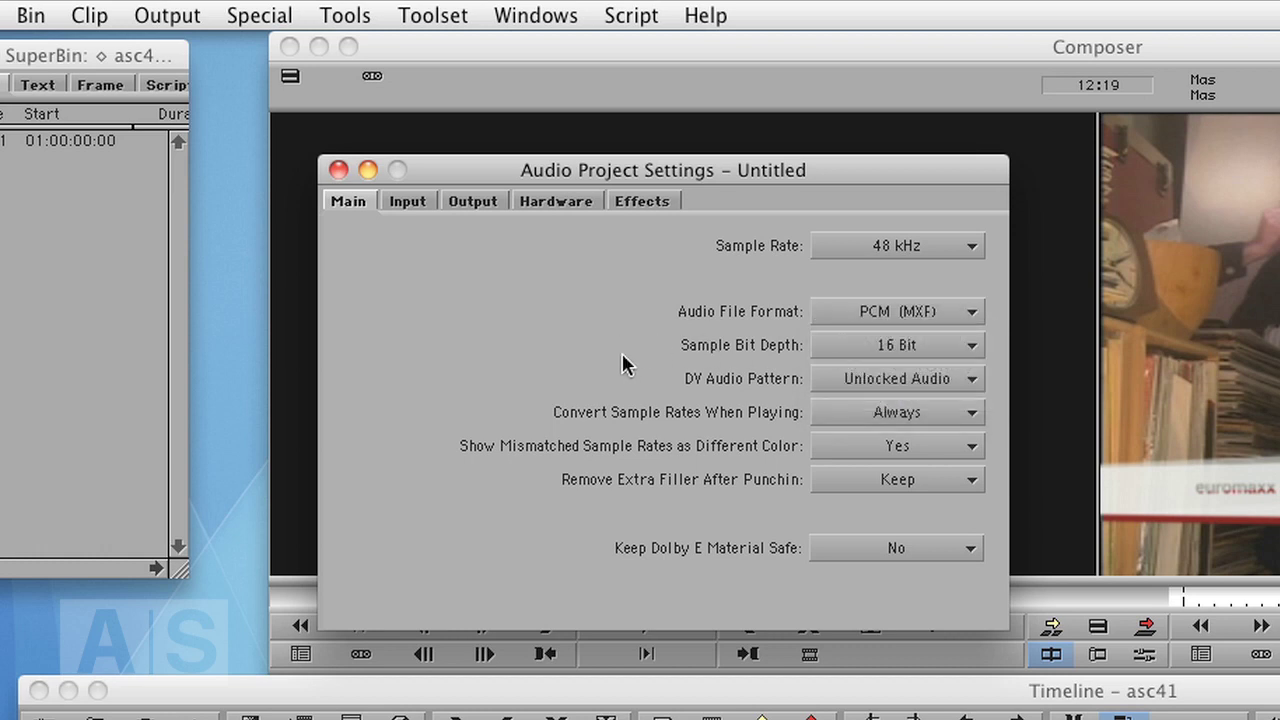
Step: Review the options for Sample Bit Depth and Convert Sample Rates When Playing in the Audio Project settings
click(831, 345)
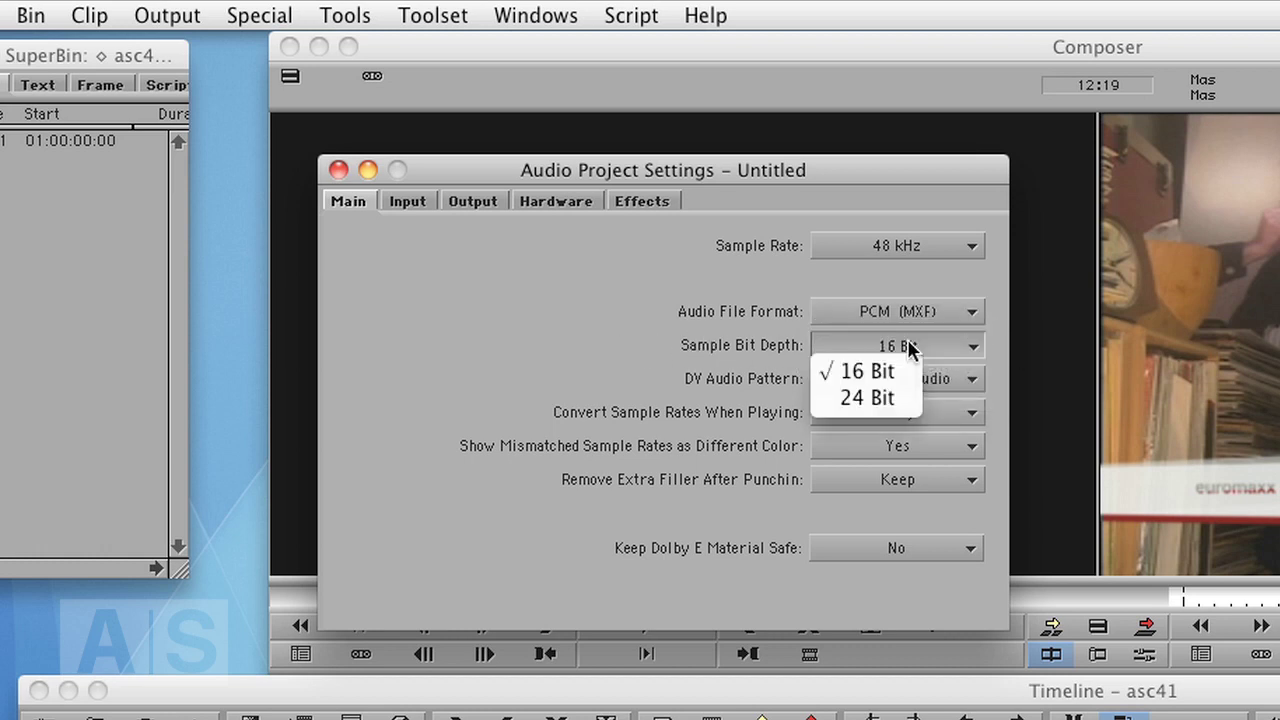
click(690, 362)
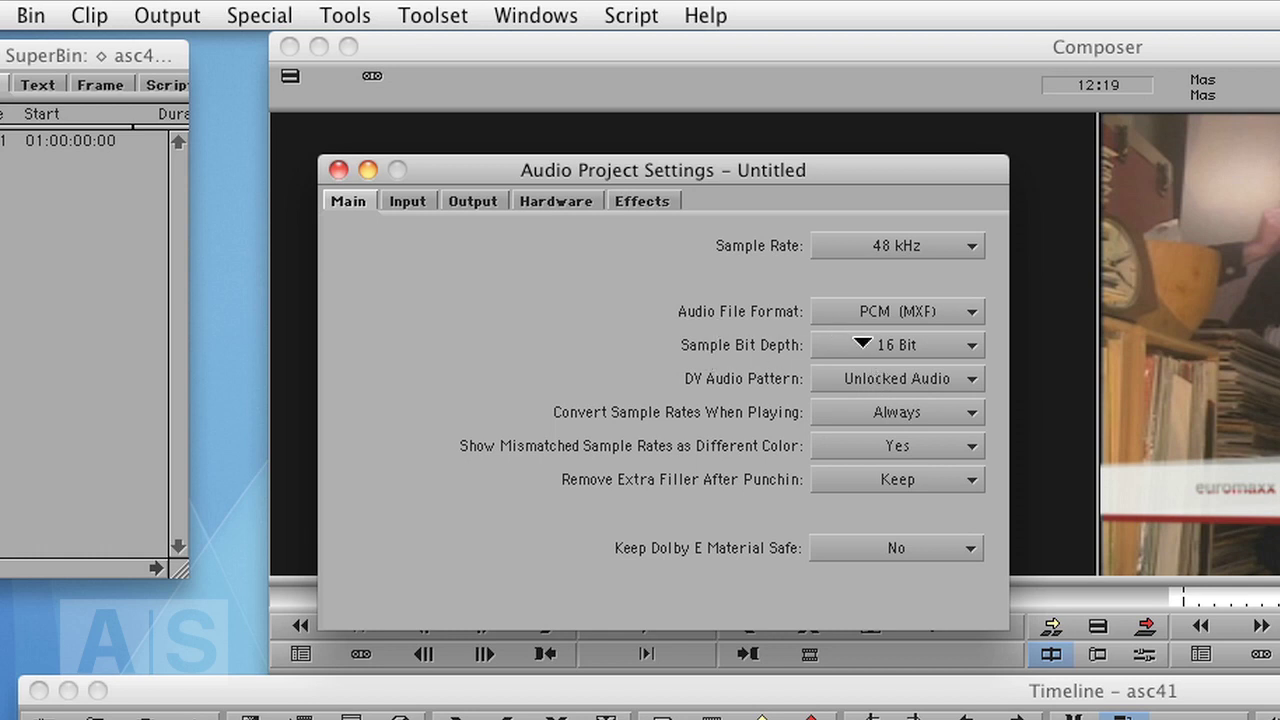
click(874, 345)
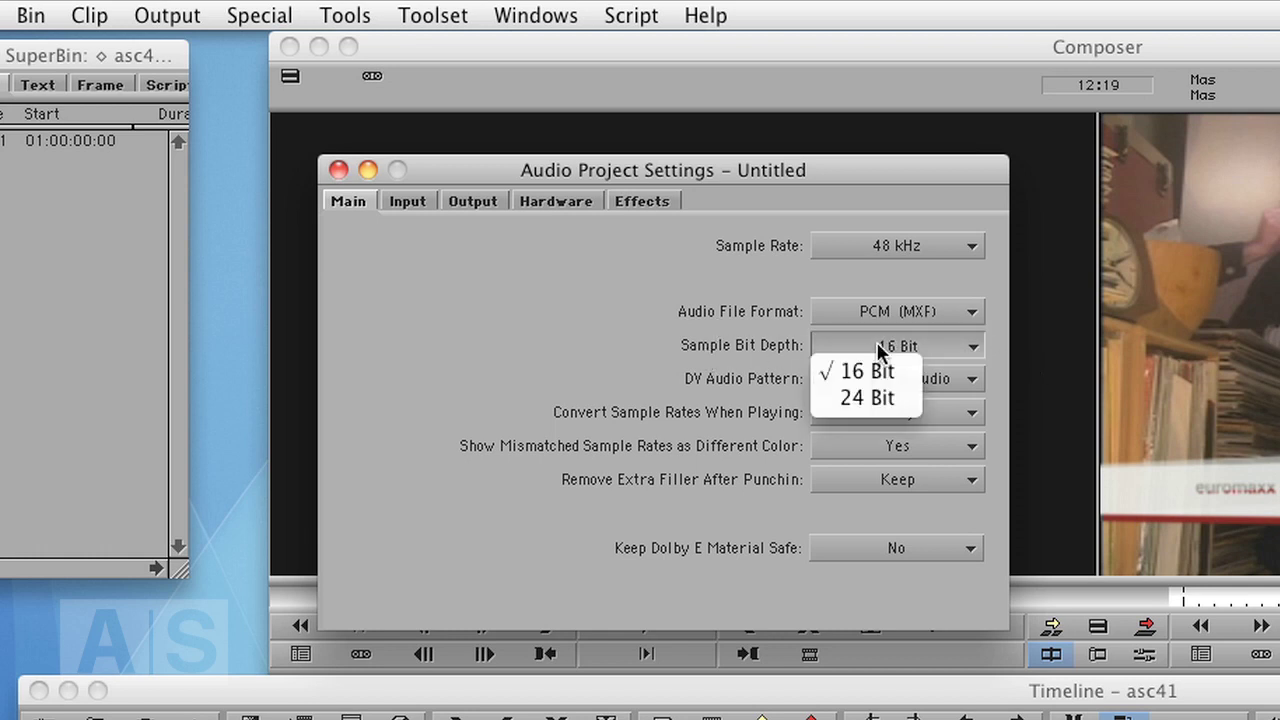
click(893, 340)
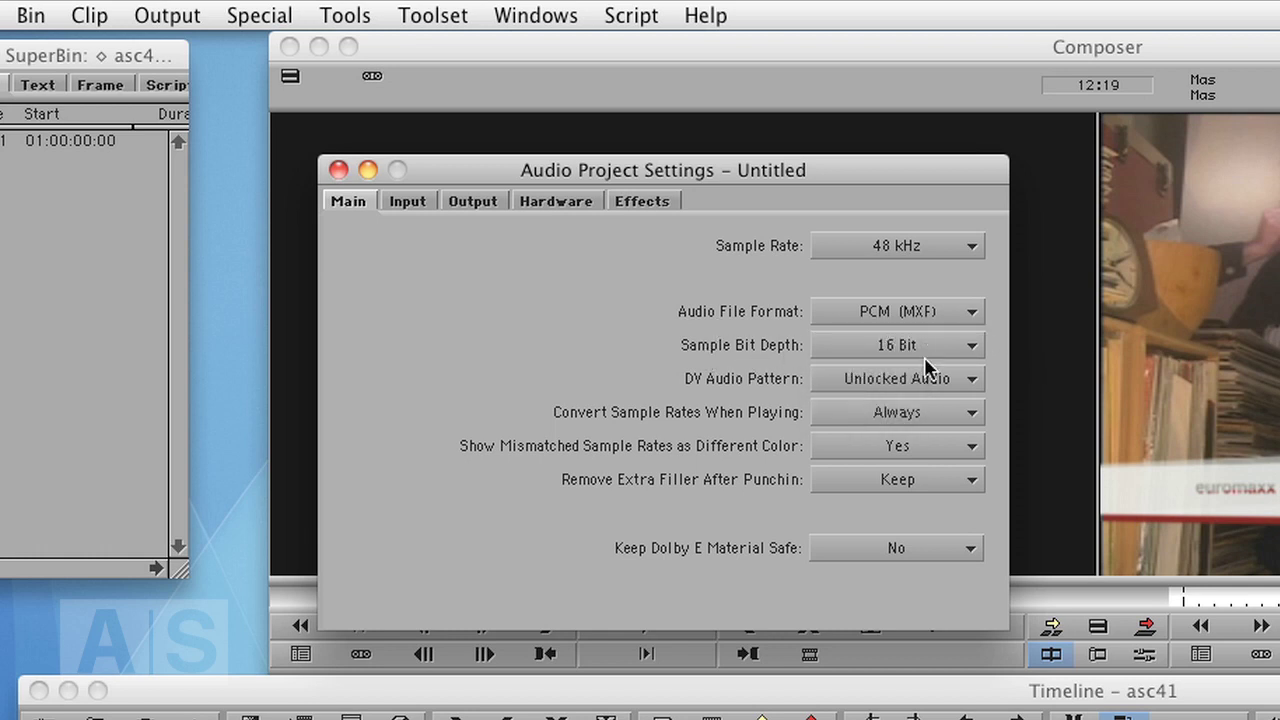
click(900, 350)
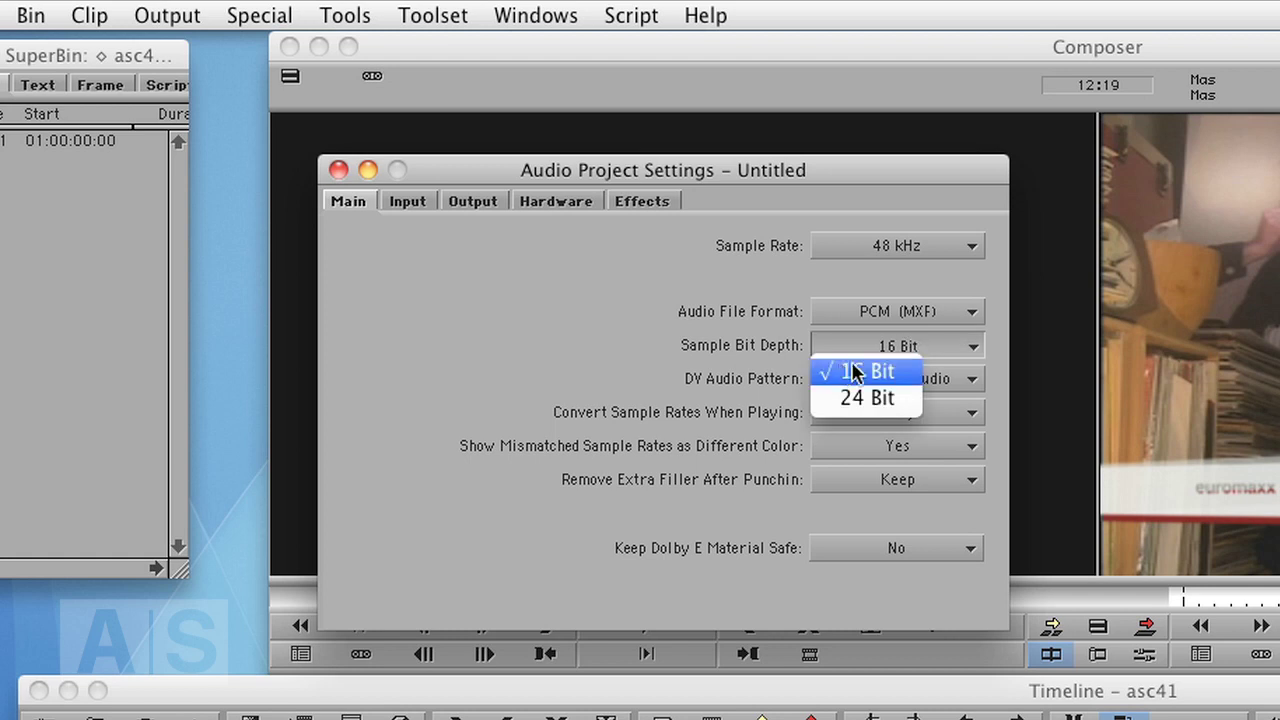
click(731, 336)
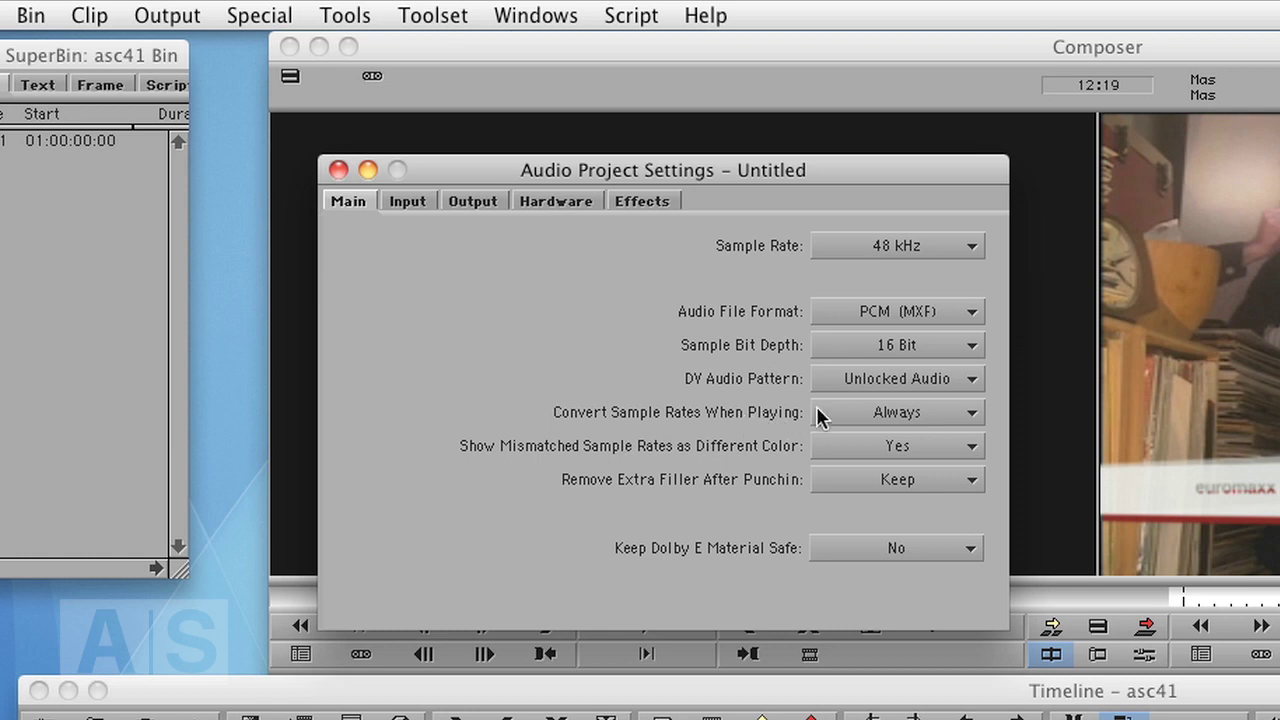
click(882, 413)
click(853, 417)
Step: Review the available audio input sources in the Audio Project settings
click(406, 205)
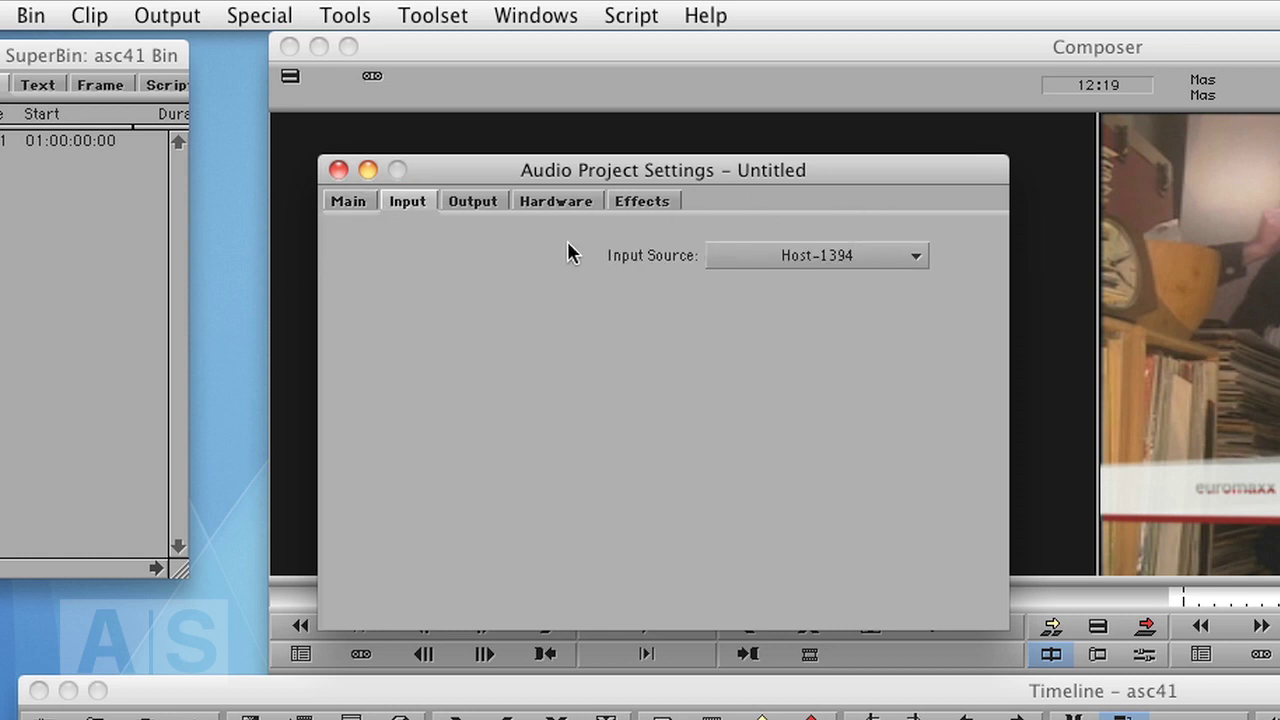
click(771, 252)
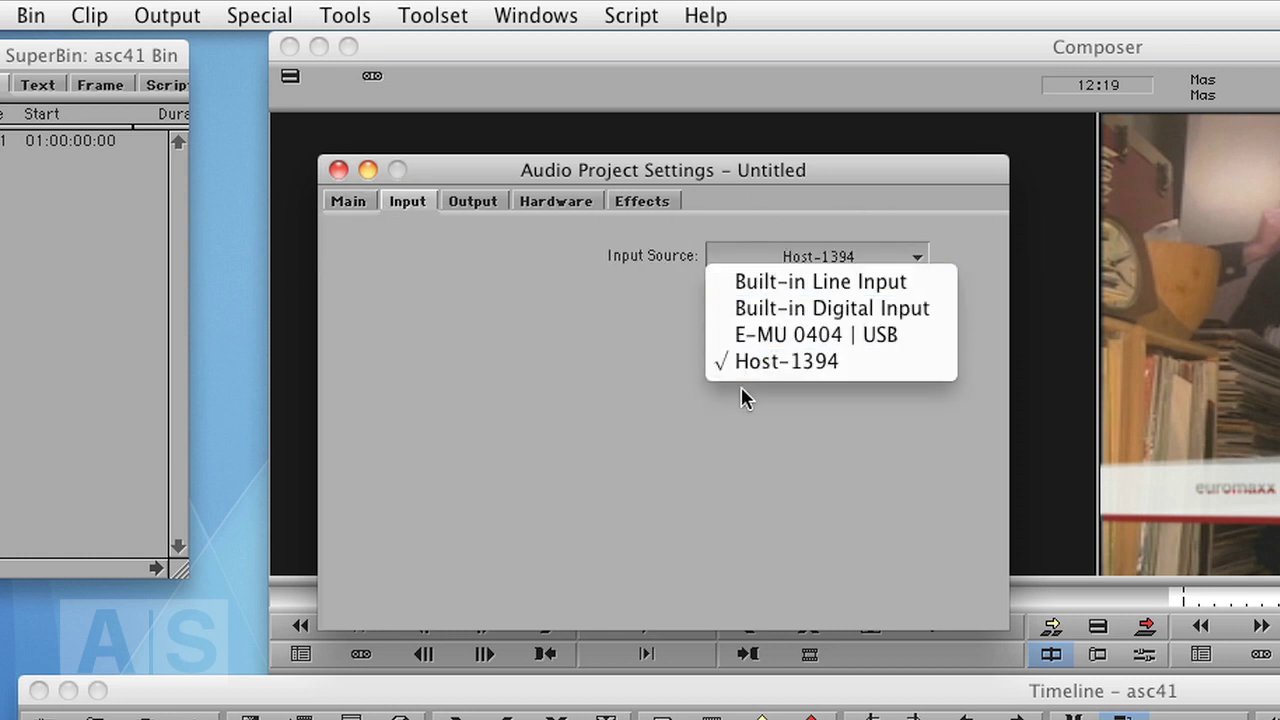
click(628, 262)
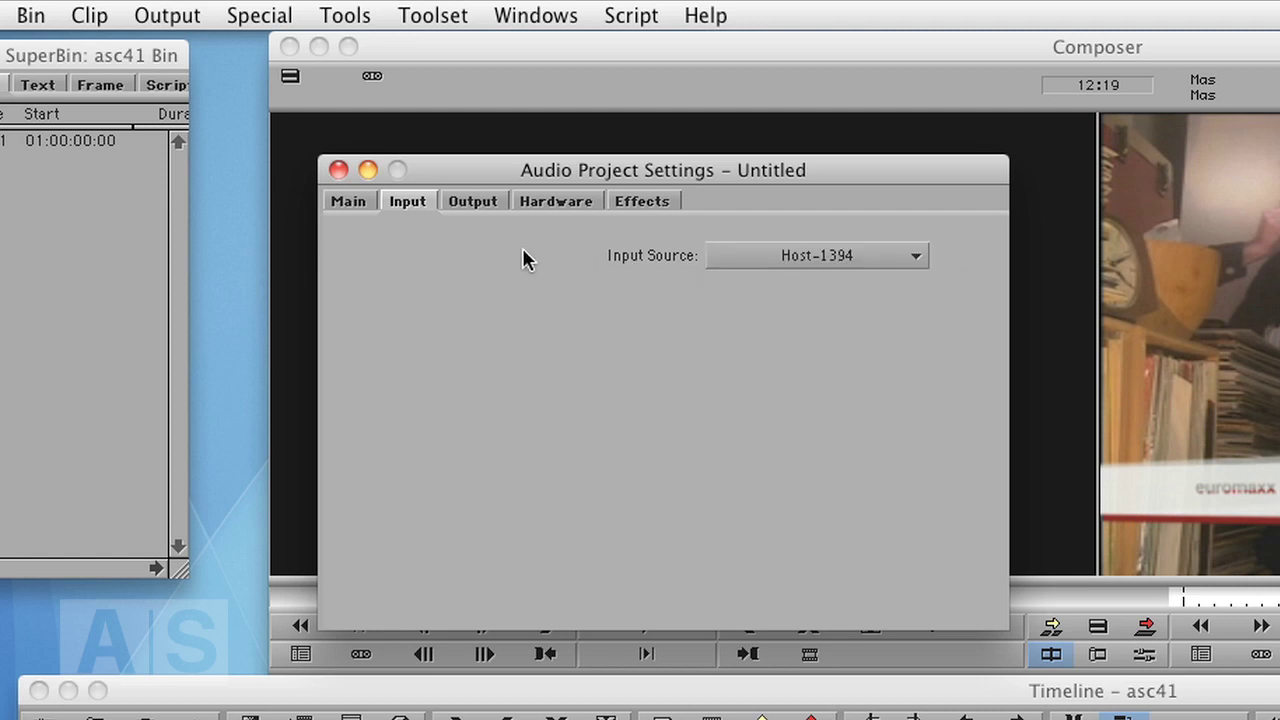
Step: Try an output gain of +3.0 in the audio output settings, return it to 0.0 and check the monitor level
click(474, 201)
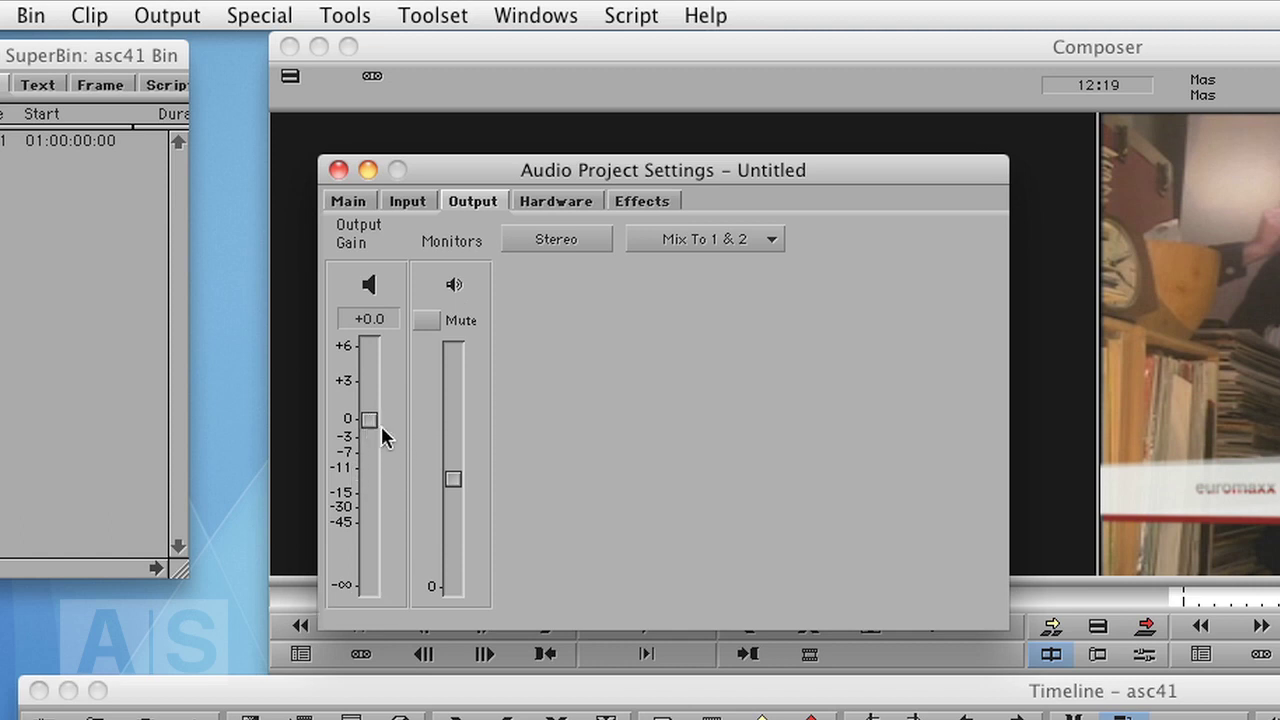
drag(366, 428, 372, 390)
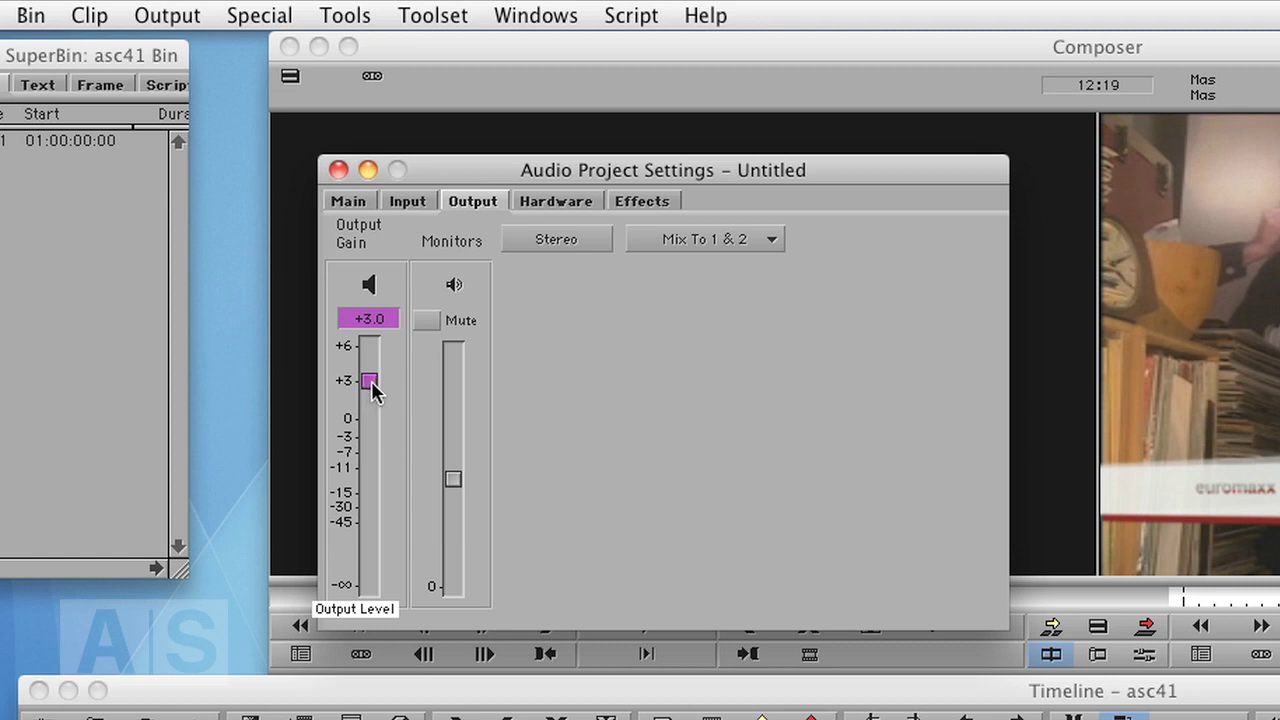
drag(368, 392, 370, 428)
mouse_move(453, 479)
mouse_down()
mouse_move(457, 369)
mouse_move(454, 514)
mouse_move(463, 480)
mouse_up()
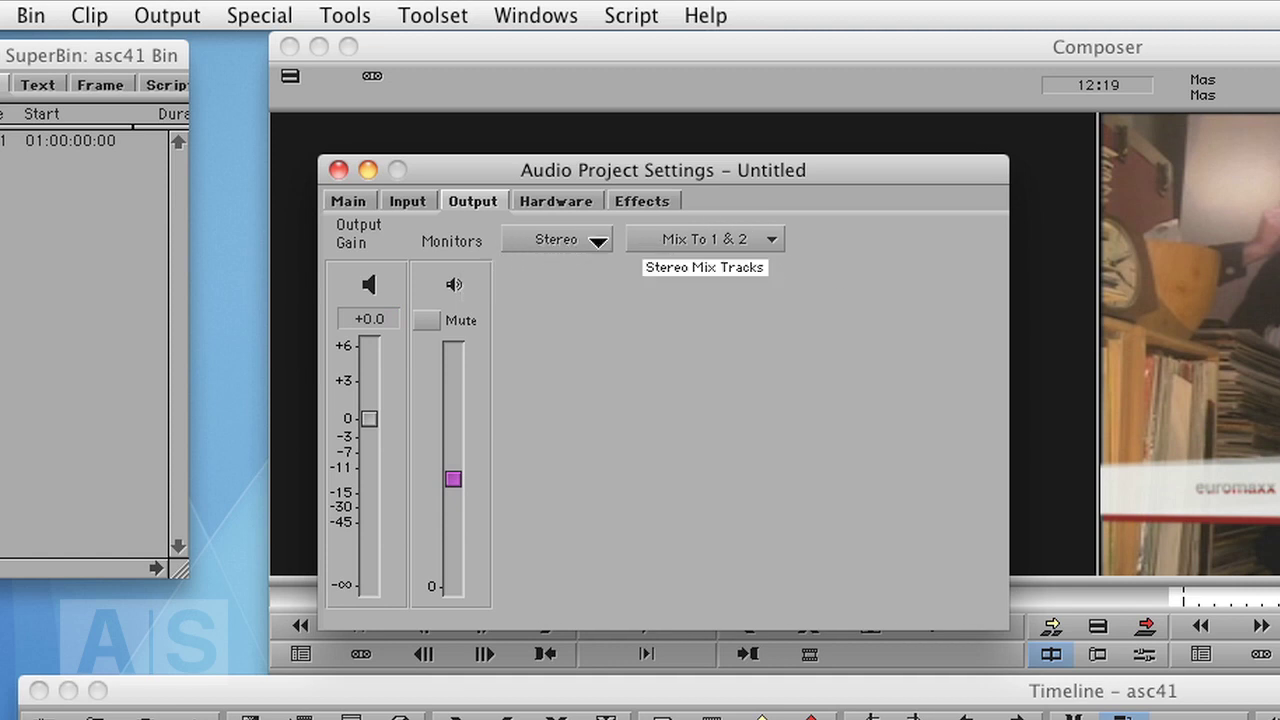
Step: Review the stereo mix track choices and cycle the audio output mode through Mono and Direct Out back to Stereo
click(683, 243)
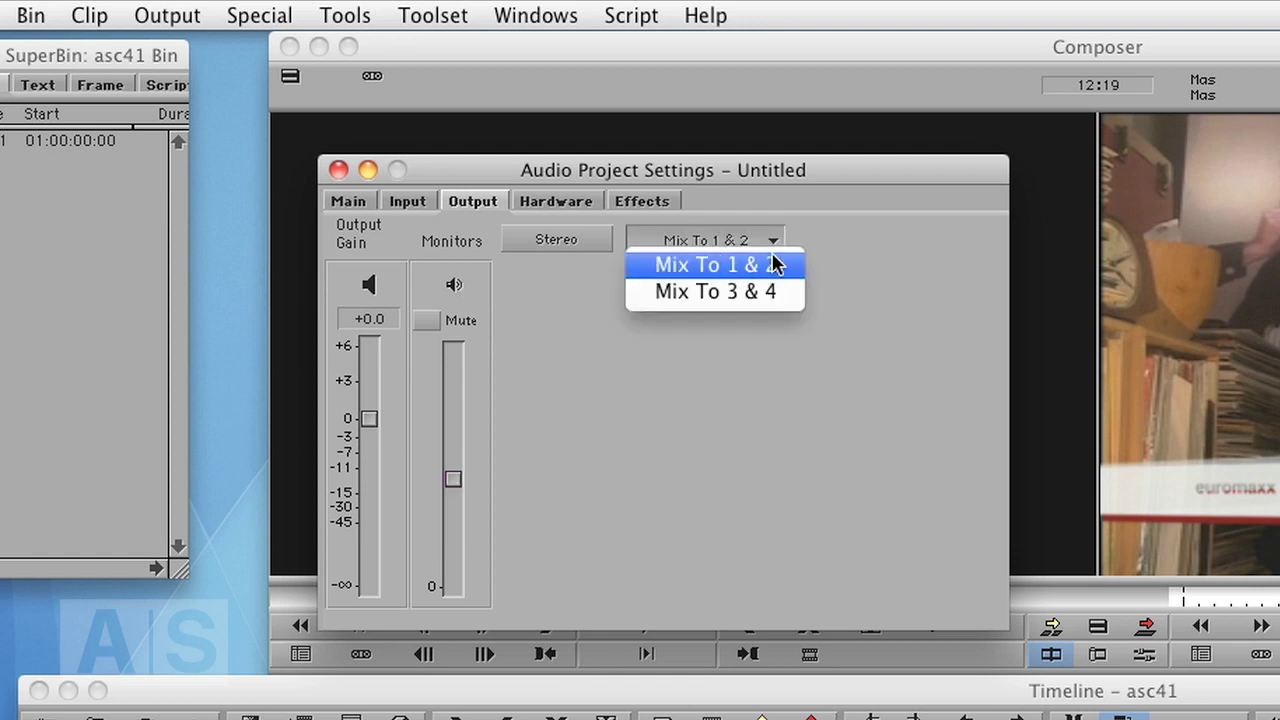
click(716, 240)
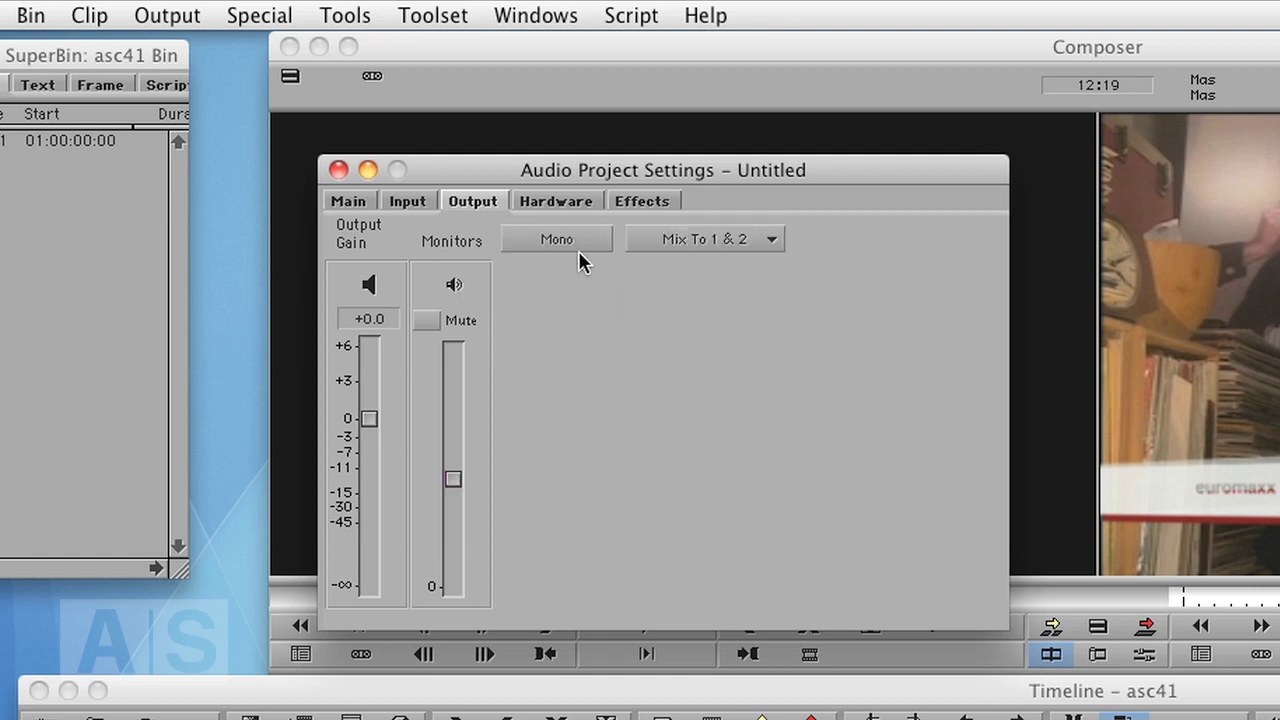
click(591, 251)
click(571, 280)
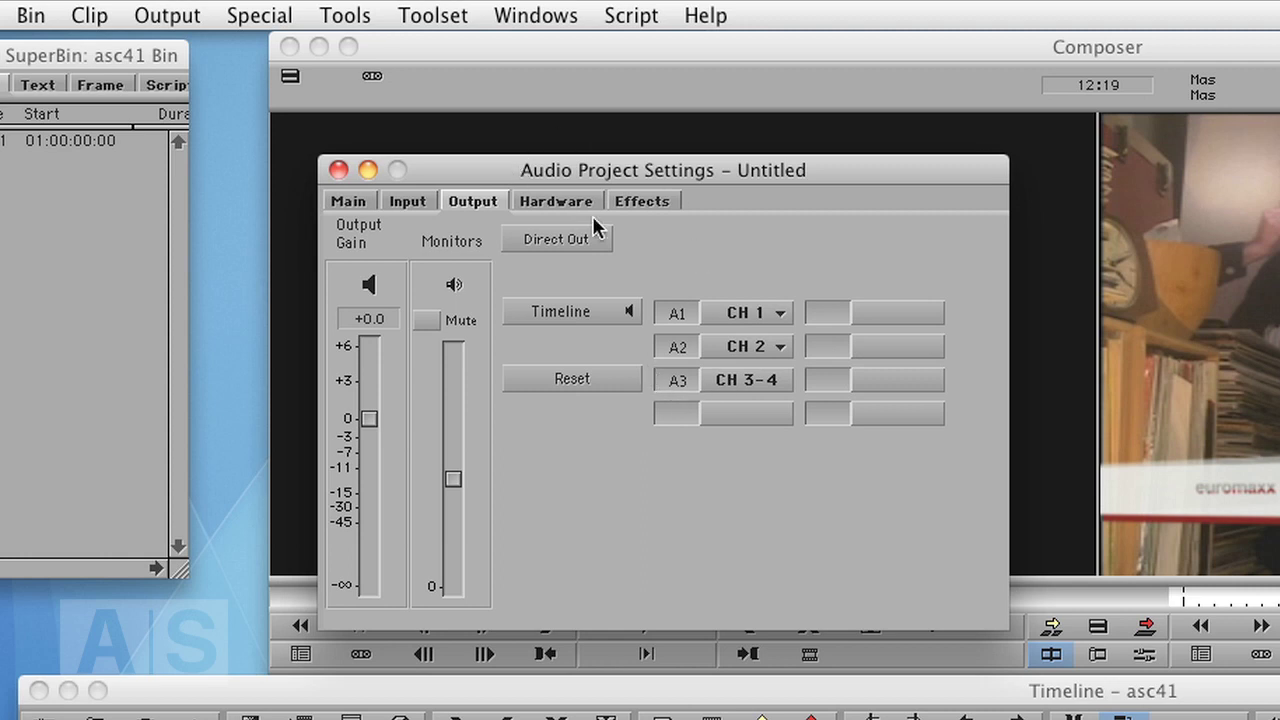
click(563, 240)
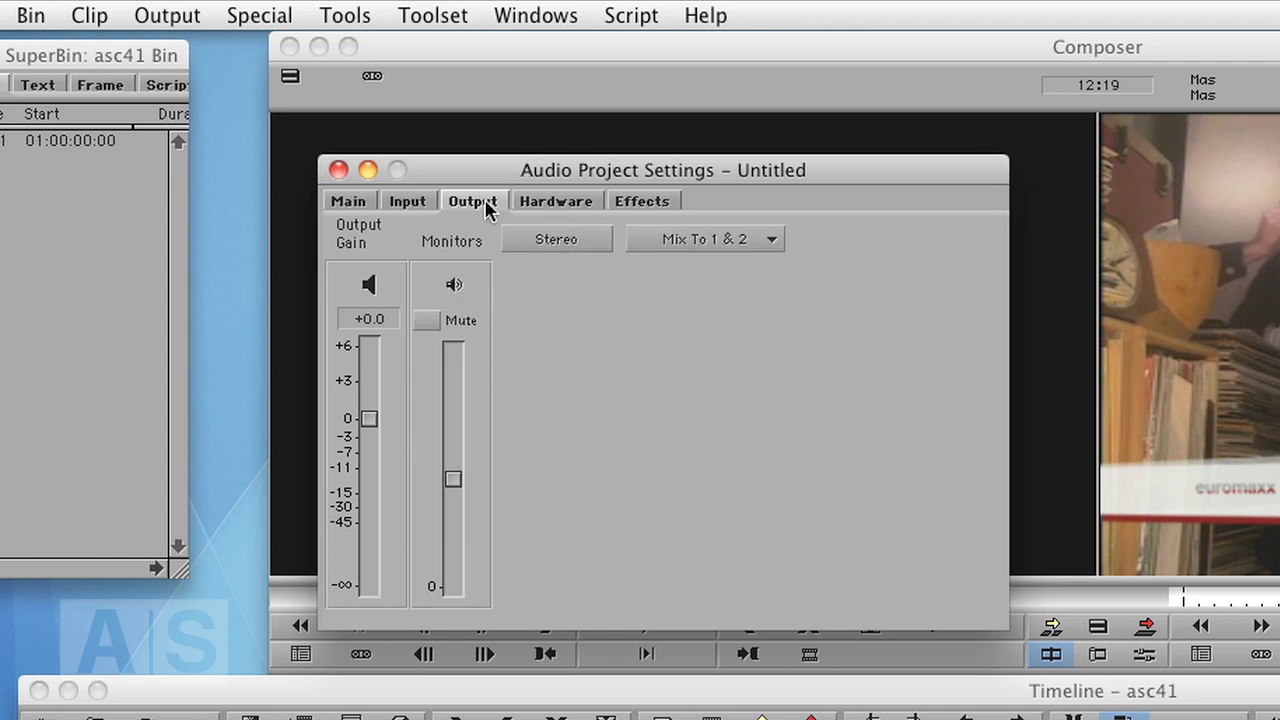
Step: Review the audio effects options for render sample rate conversion quality, real-time dissolves and dissolve midpoint attenuation, and close the Audio Project settings
click(654, 205)
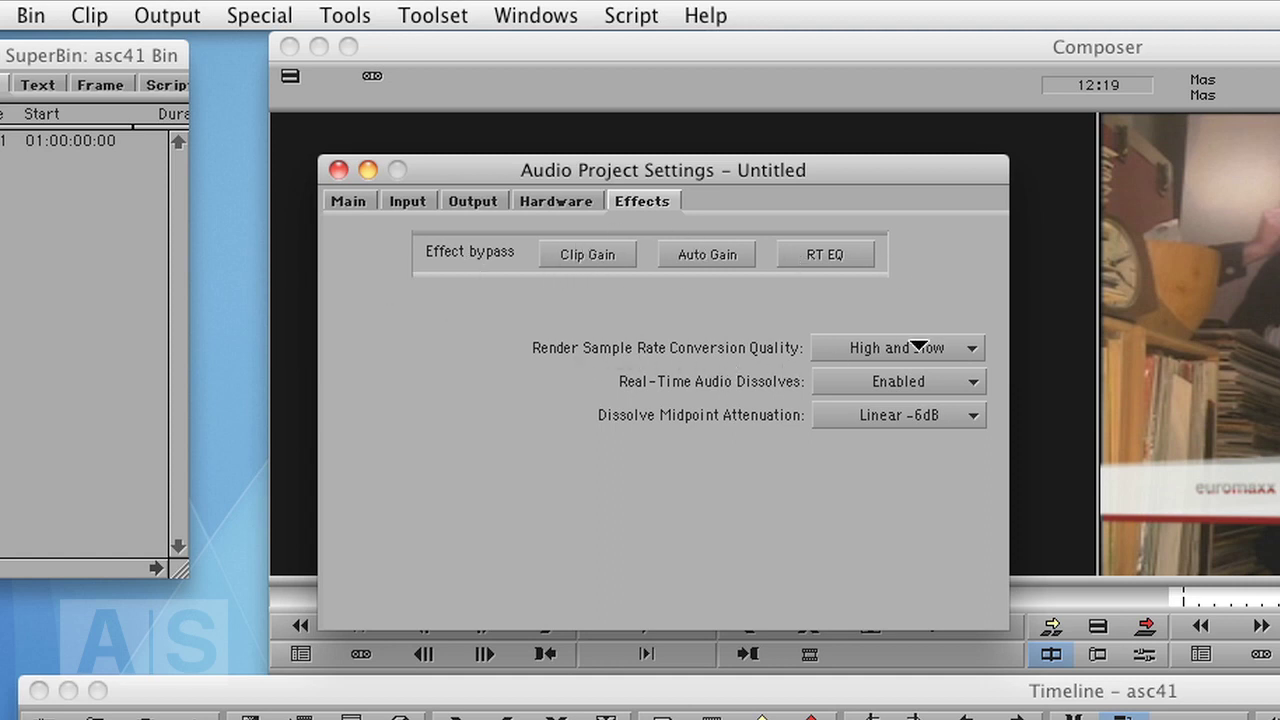
click(864, 347)
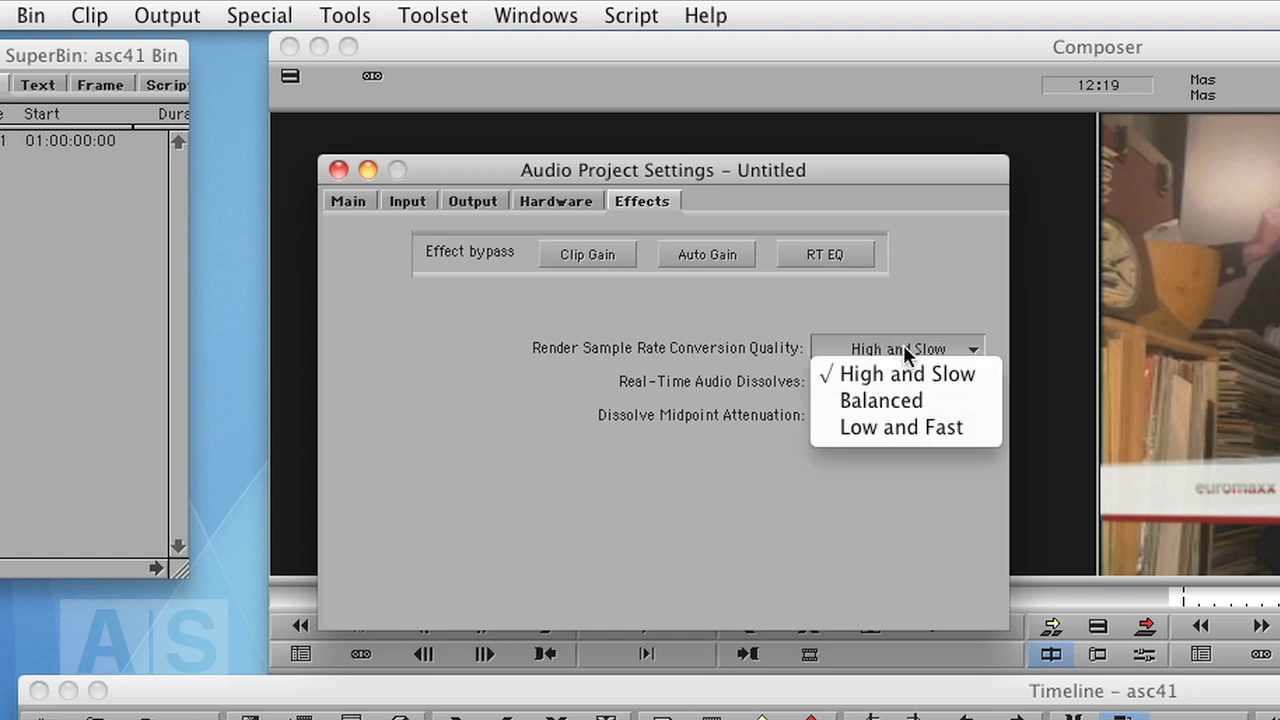
click(889, 347)
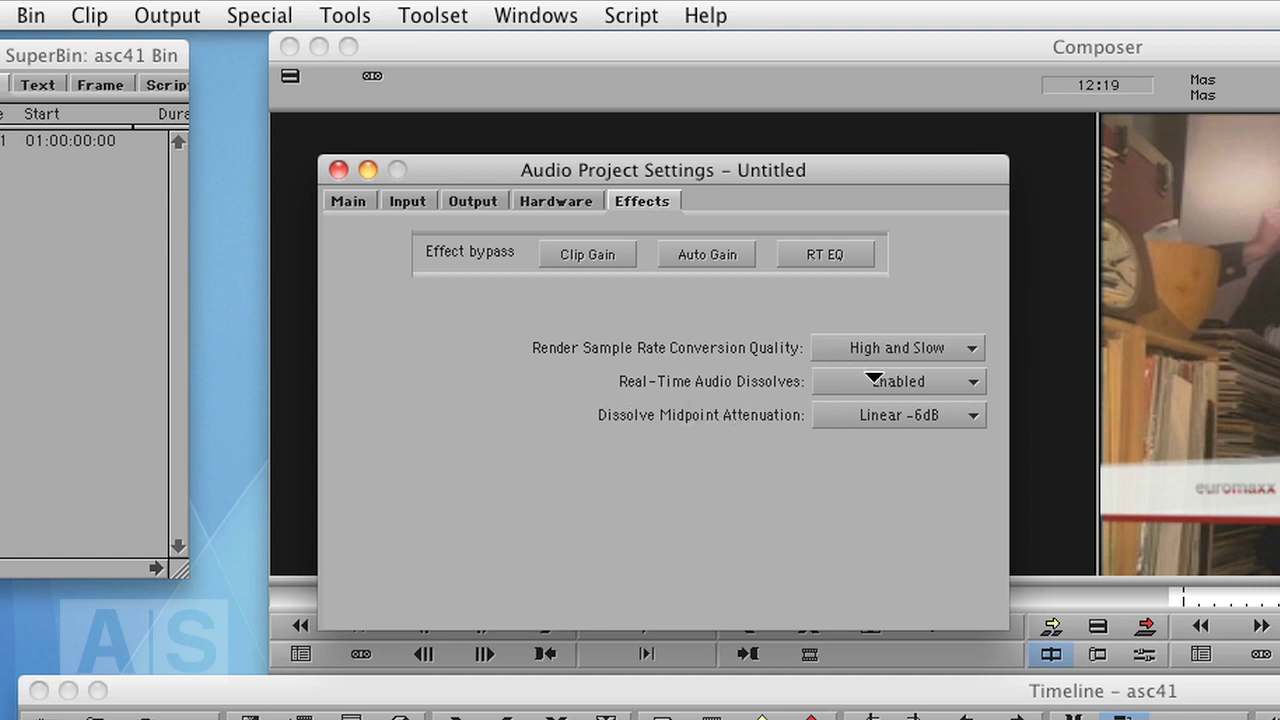
click(874, 380)
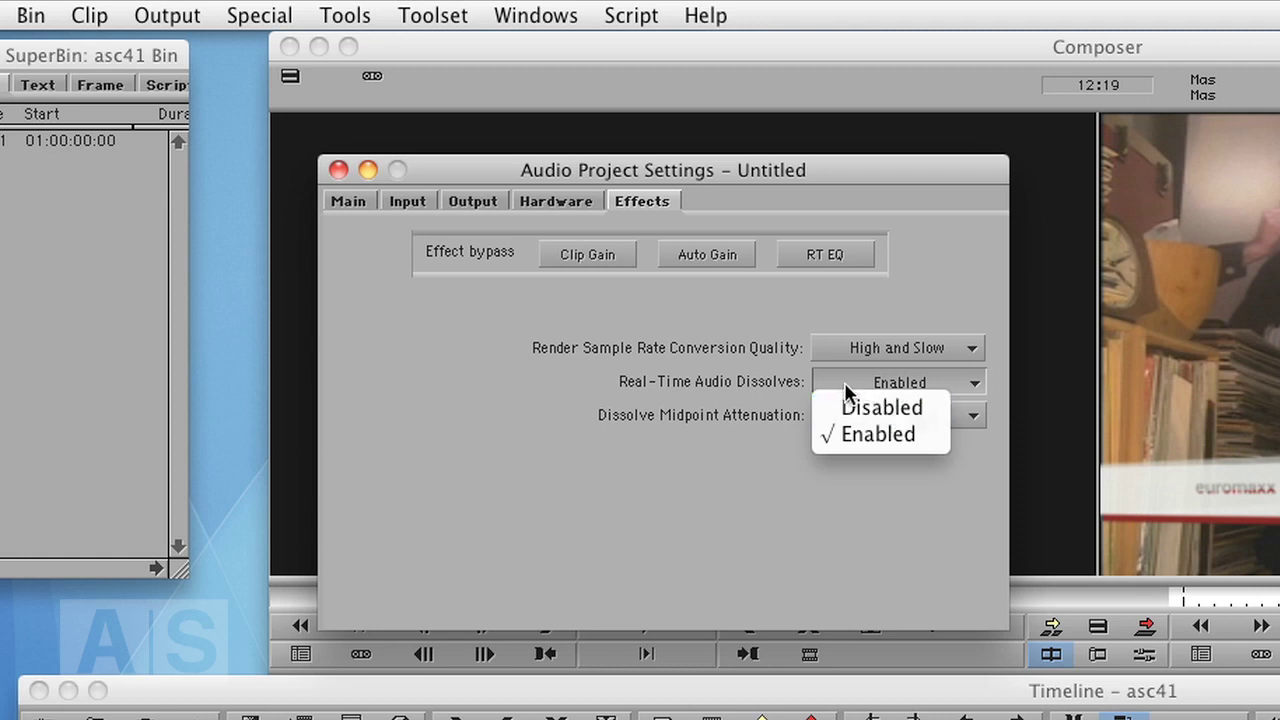
click(844, 382)
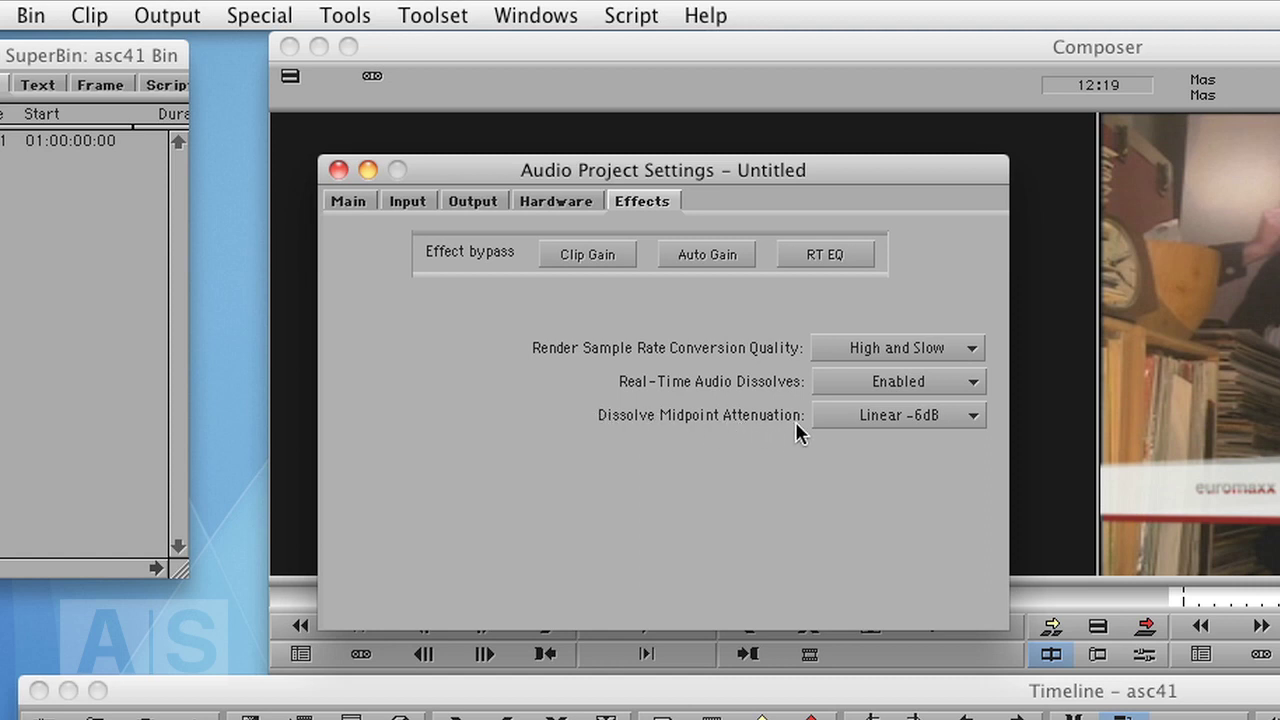
click(902, 418)
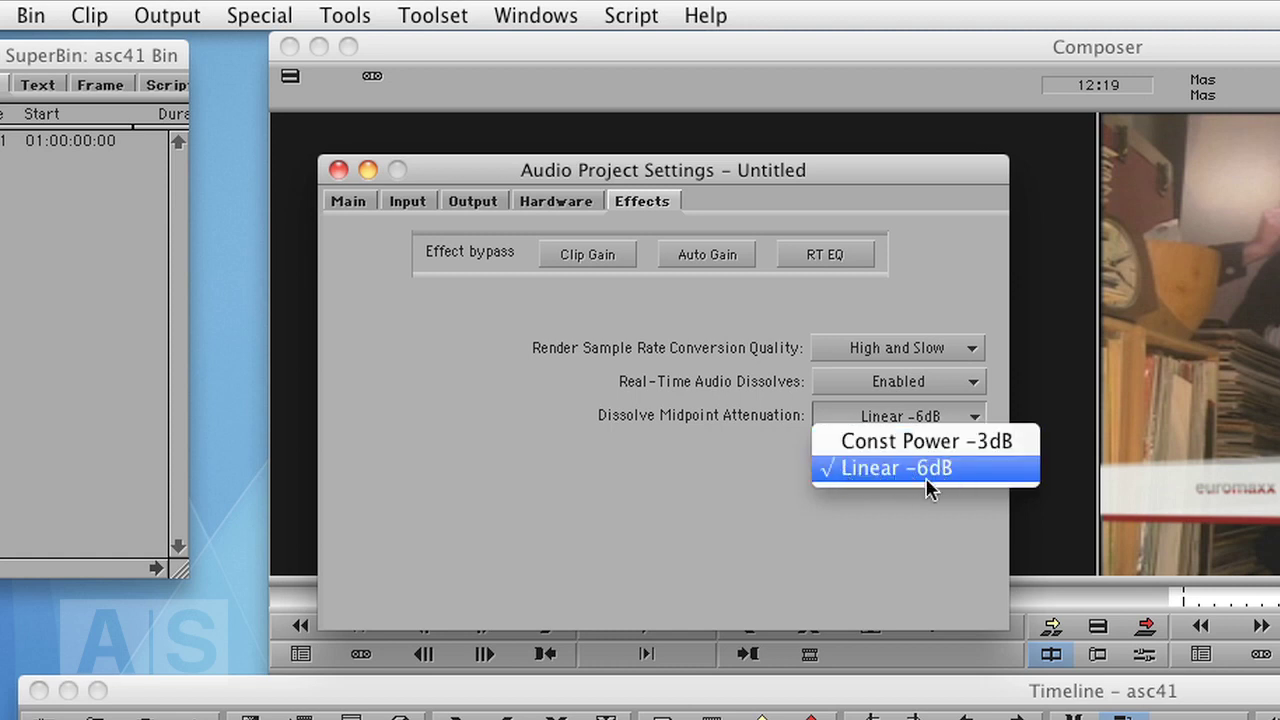
click(878, 511)
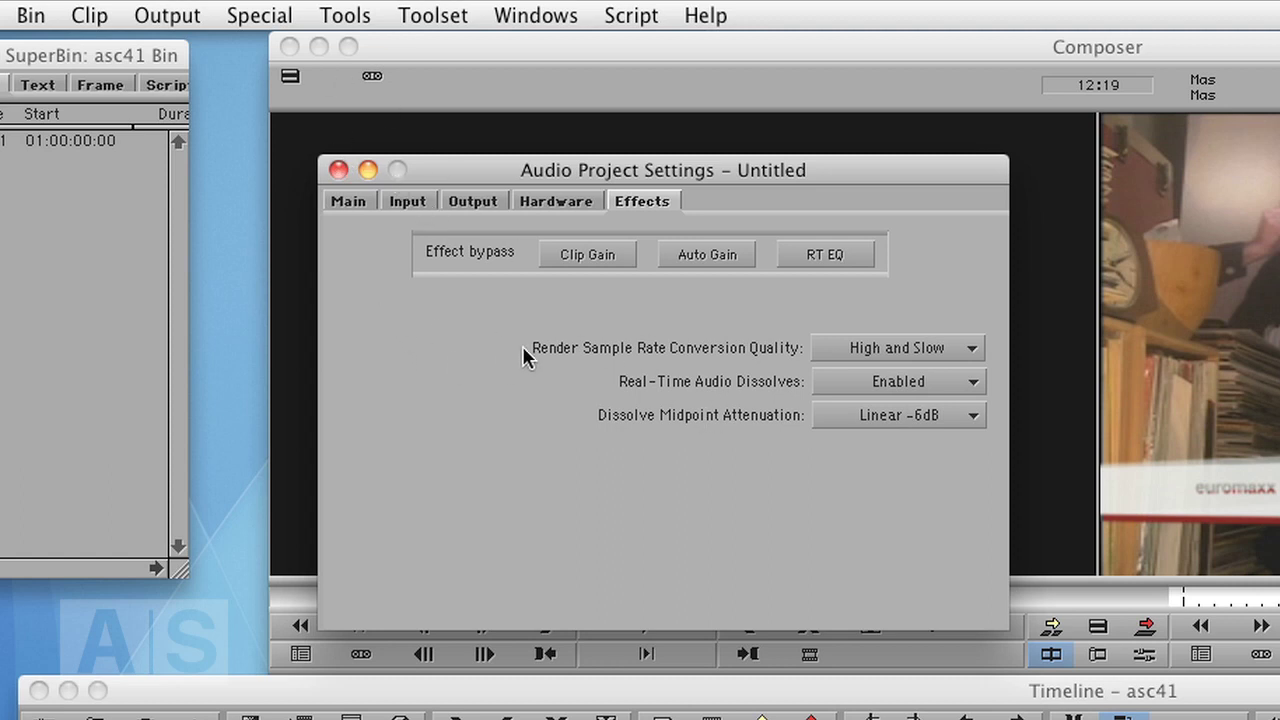
click(338, 170)
Step: Open the audio options of the Import settings and enable the attenuation/gain effect on import with a value of -9
drag(270, 198, 293, 392)
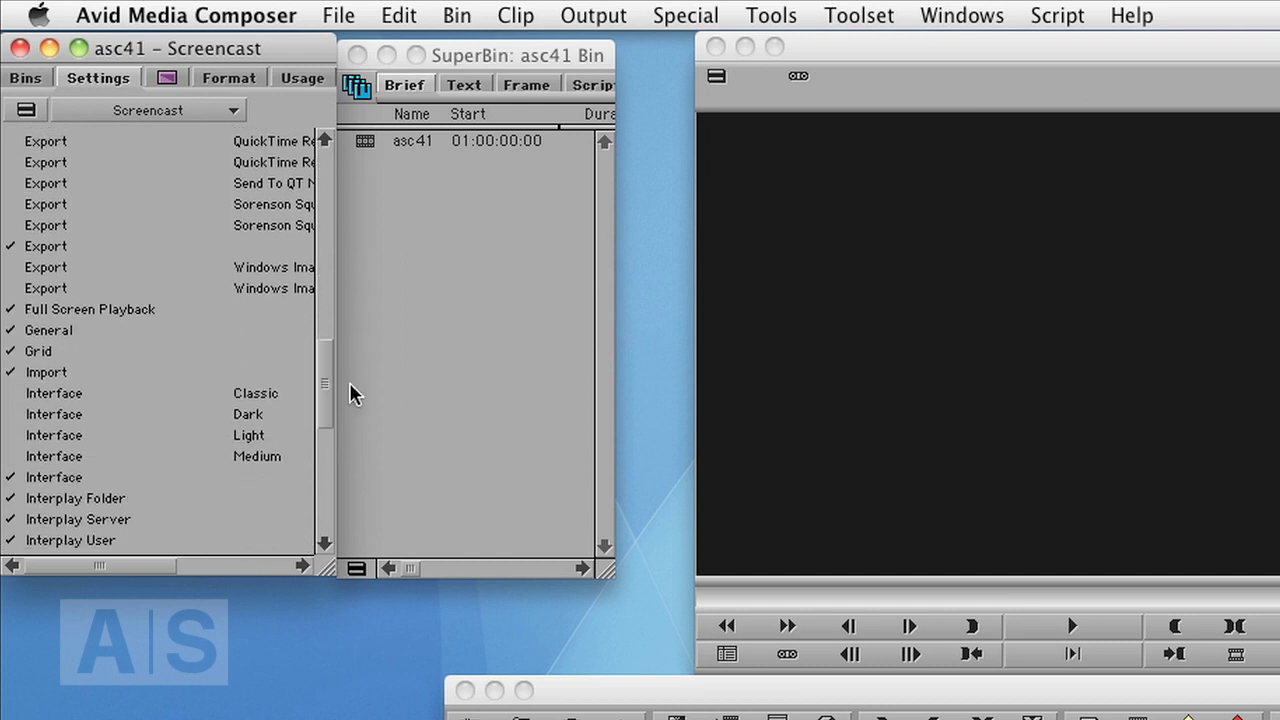
click(62, 376)
double_click(62, 380)
drag(1148, 289, 1076, 103)
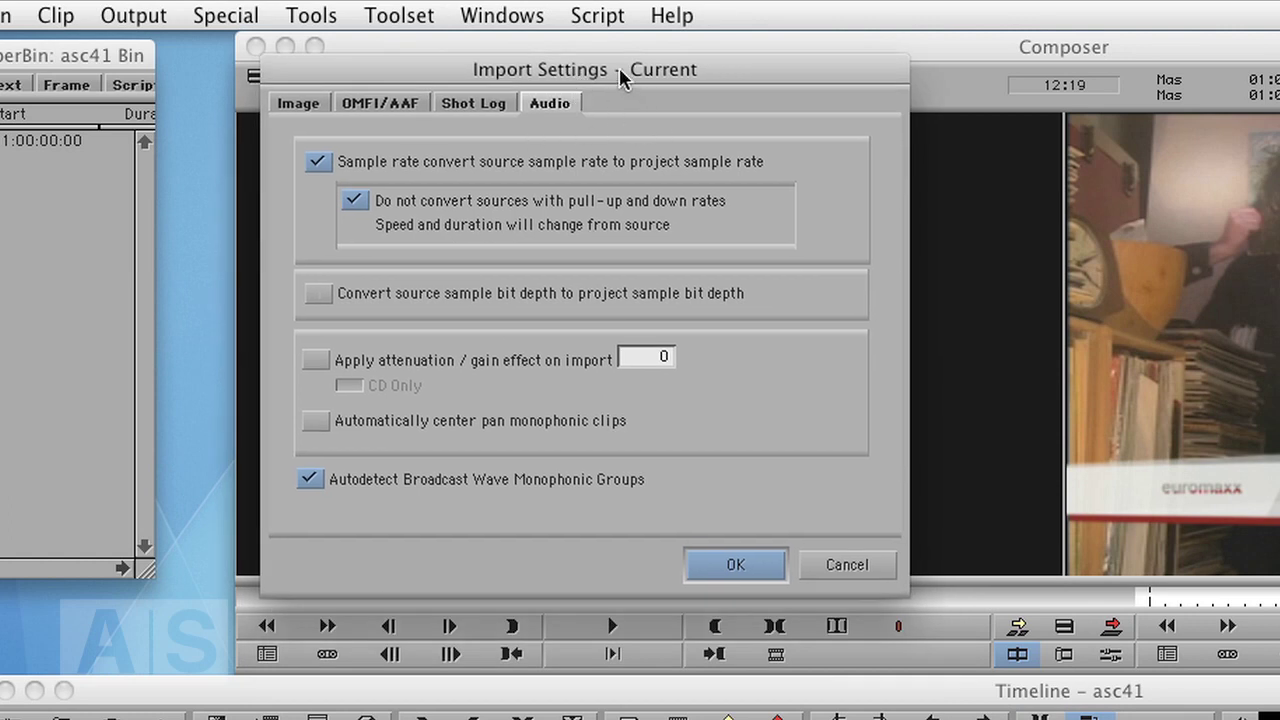
drag(634, 71, 750, 132)
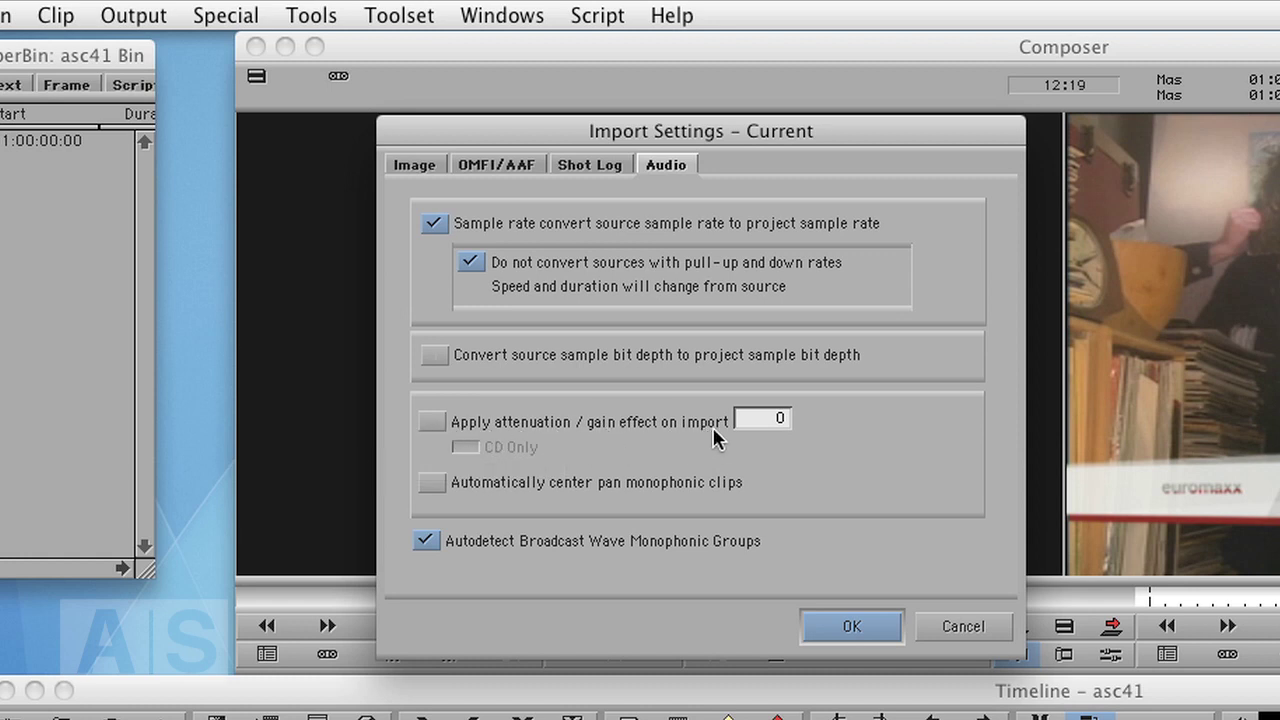
click(432, 424)
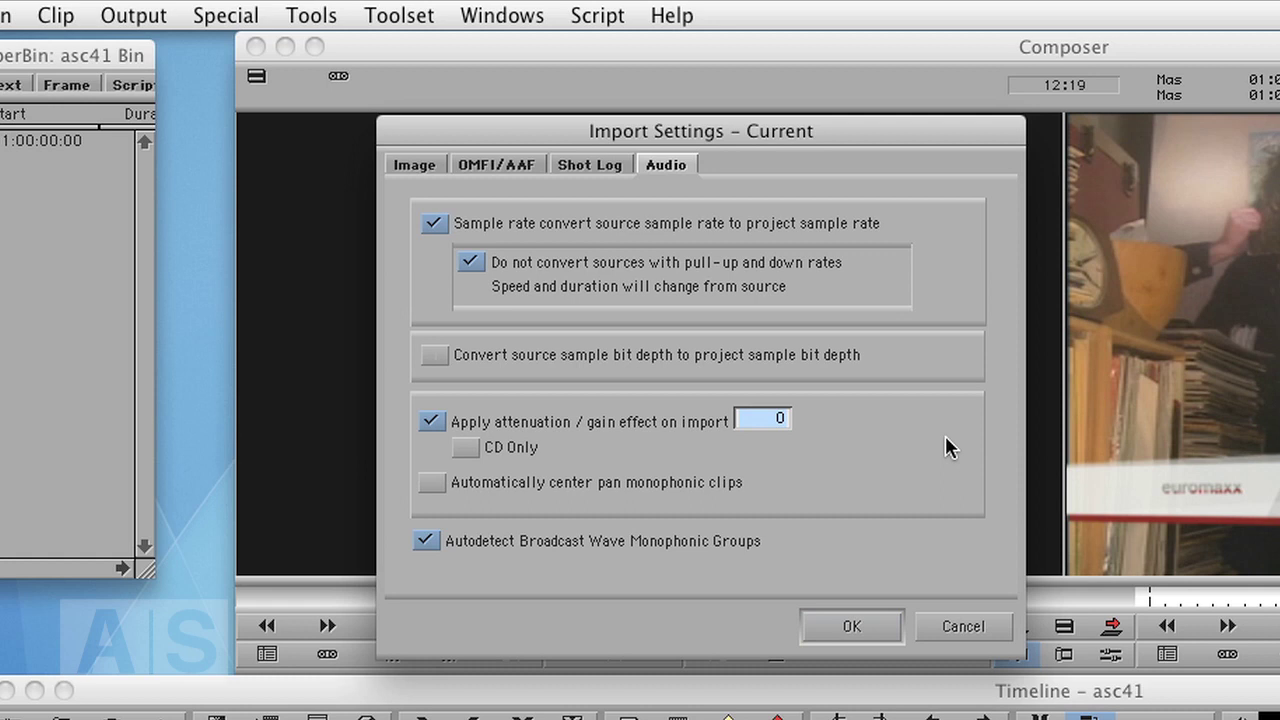
text(-9)
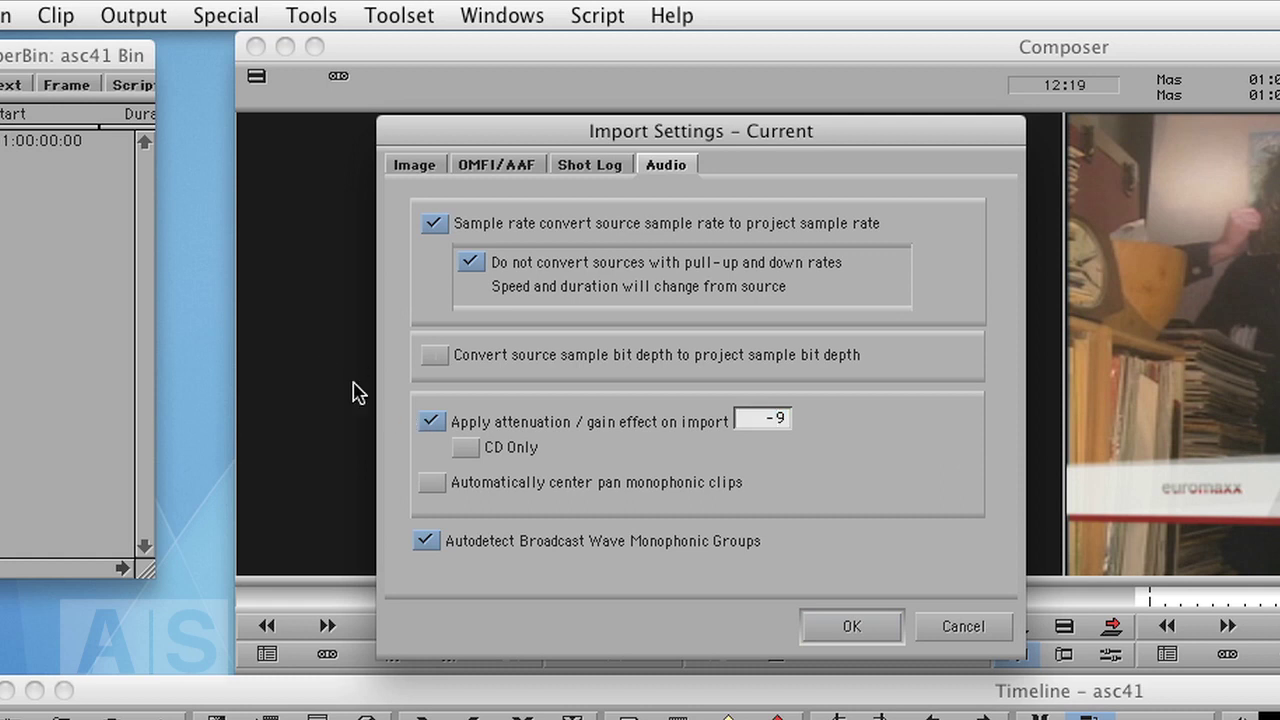